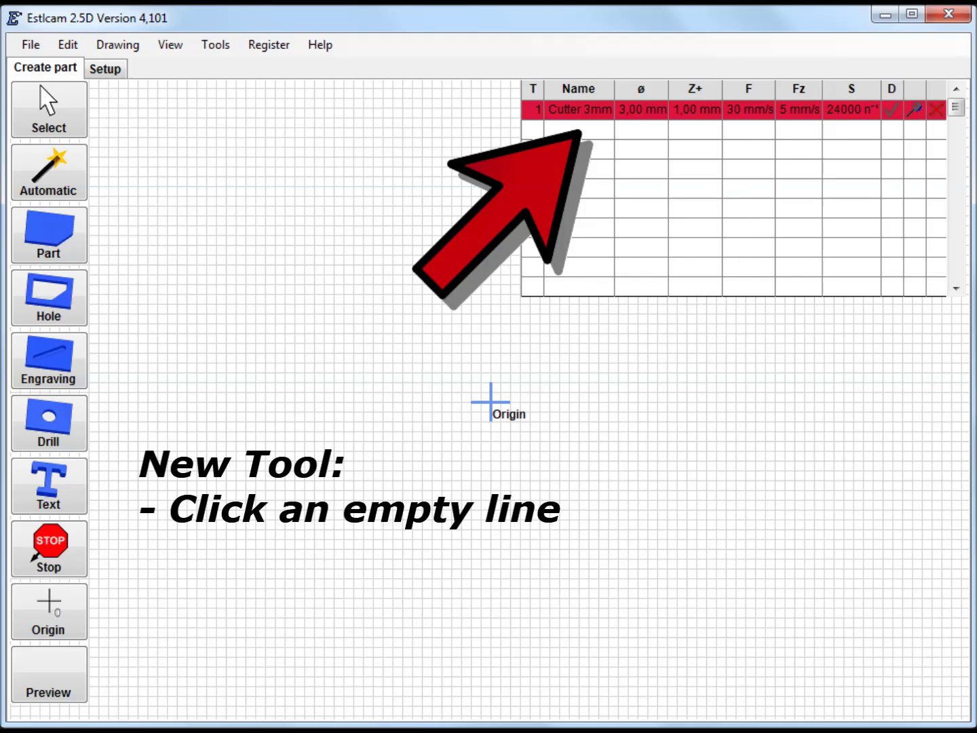
- Add a second tool to the tool list, named "Cutter 6mm", with a diameter of 6 mm
click(533, 129)
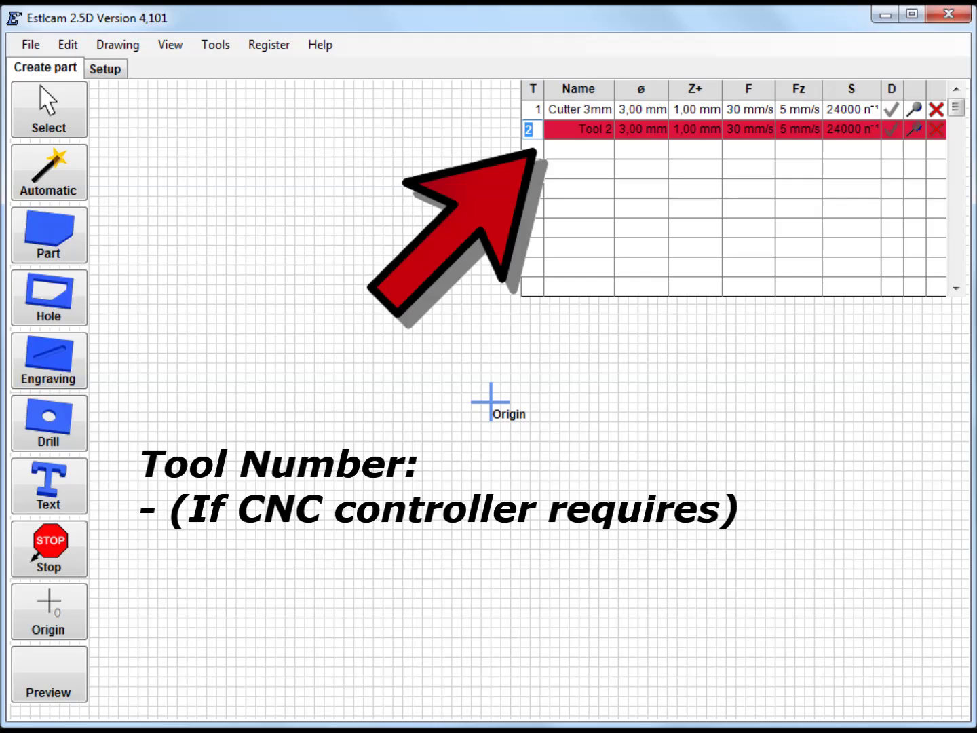
click(578, 130)
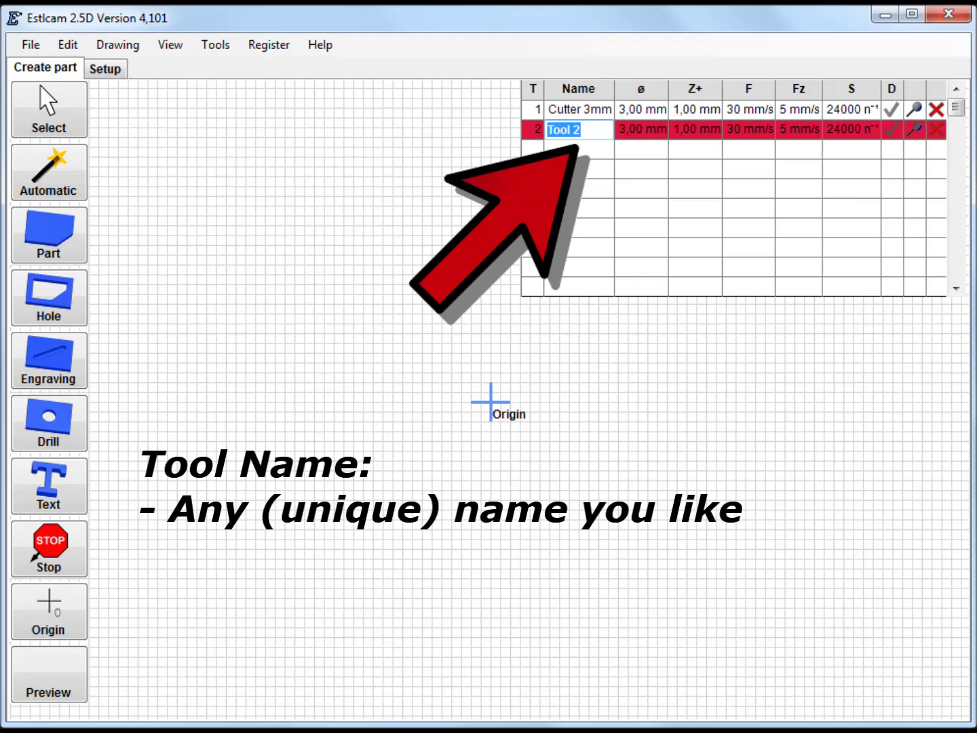
text(Cutter 6mm)
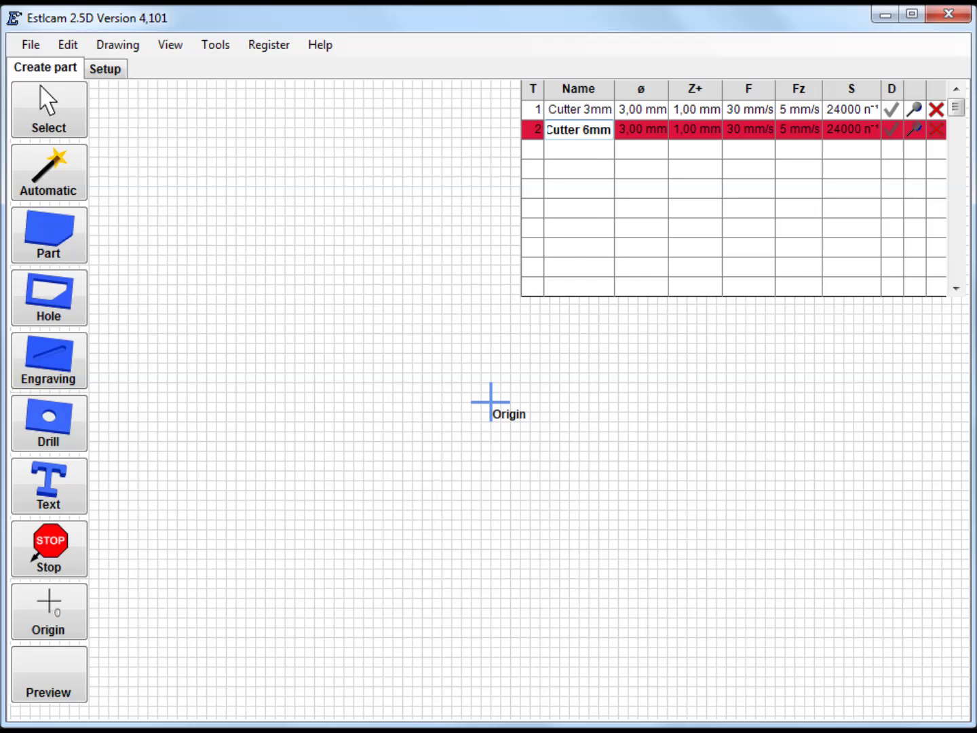
click(640, 129)
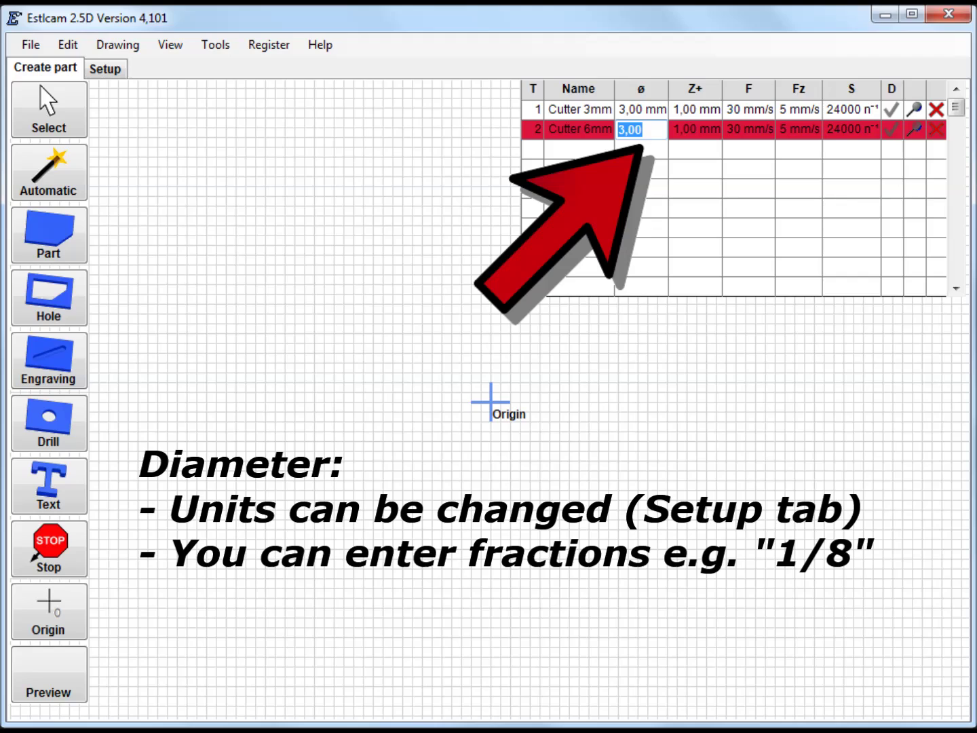
text(6)
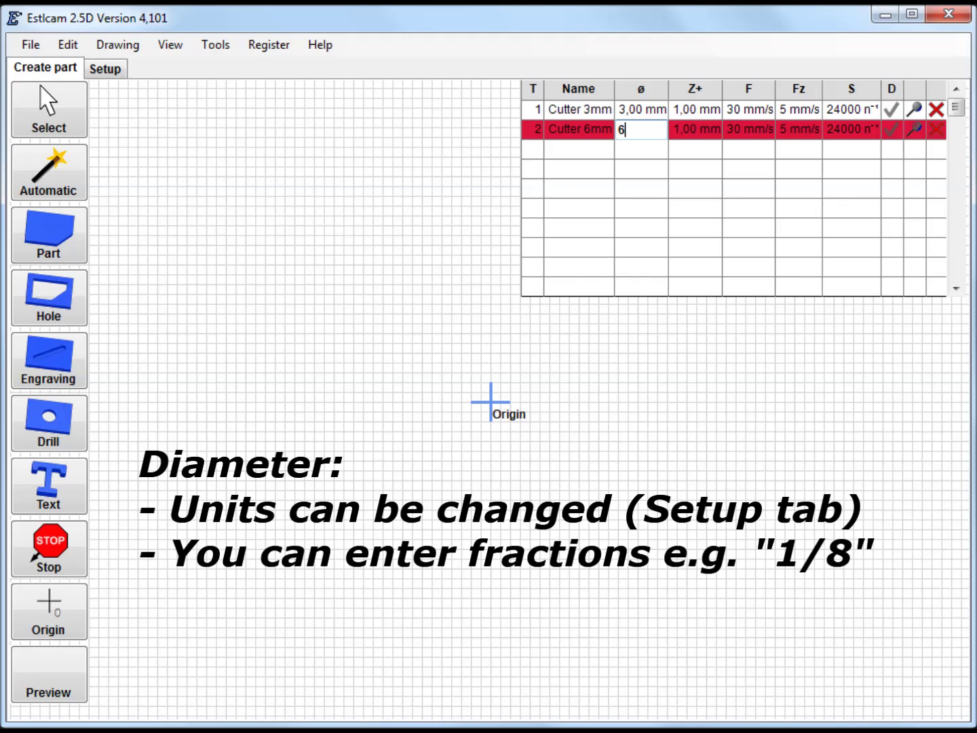
key(Tab)
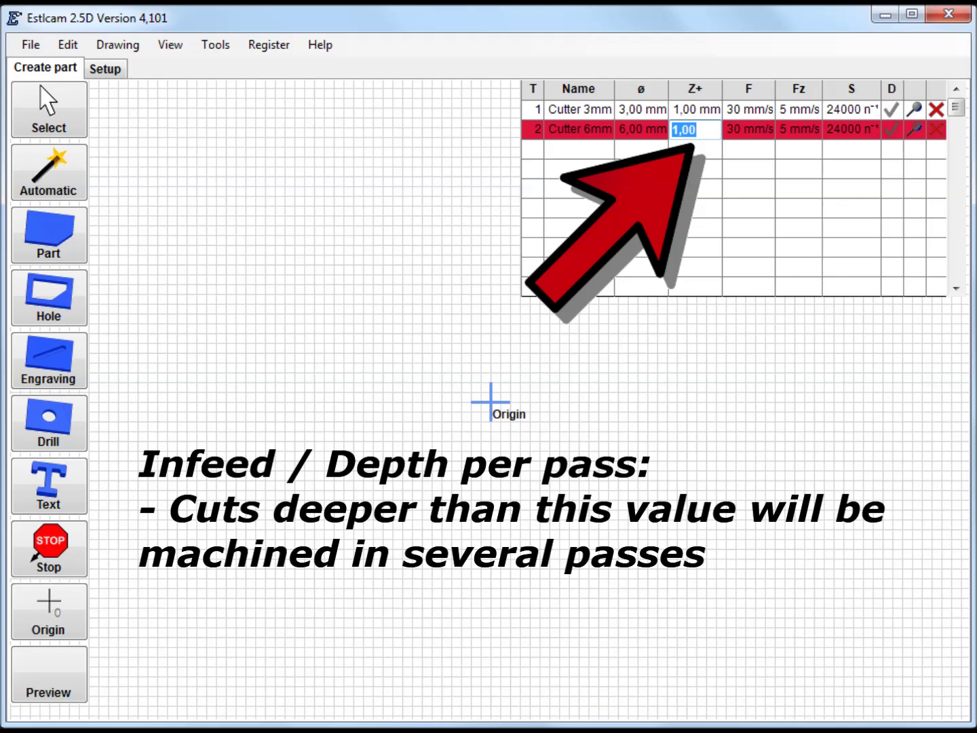
- Set Cutter 6mm's depth per pass to 2 mm, its feed to 40 mm/s and its spindle speed to 20000
text(2)
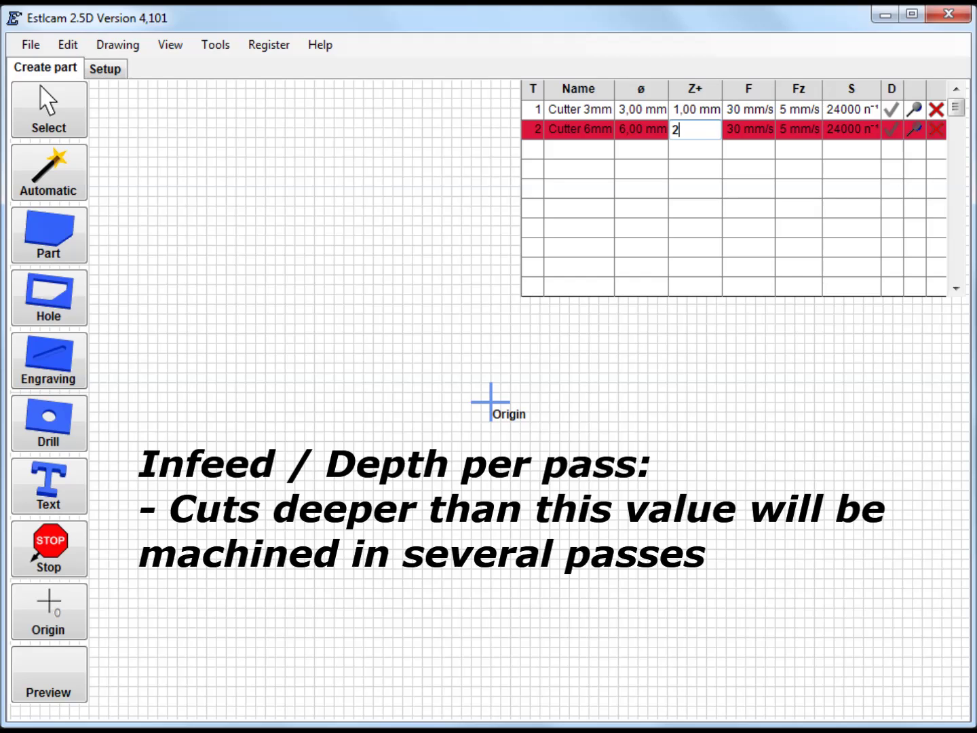
key(Tab)
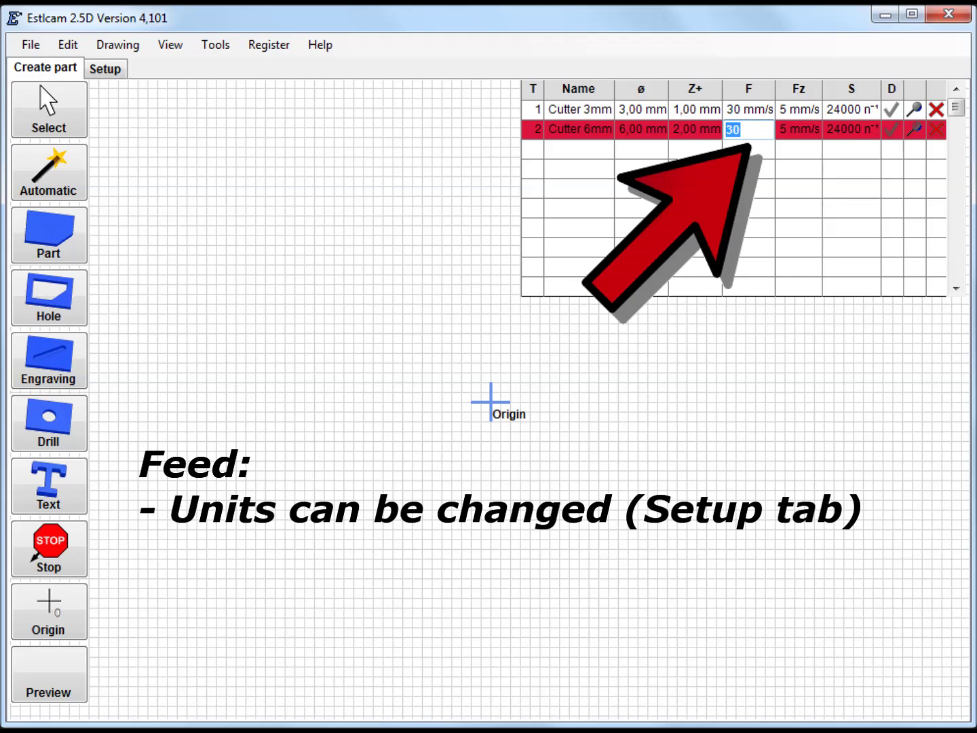
text(40)
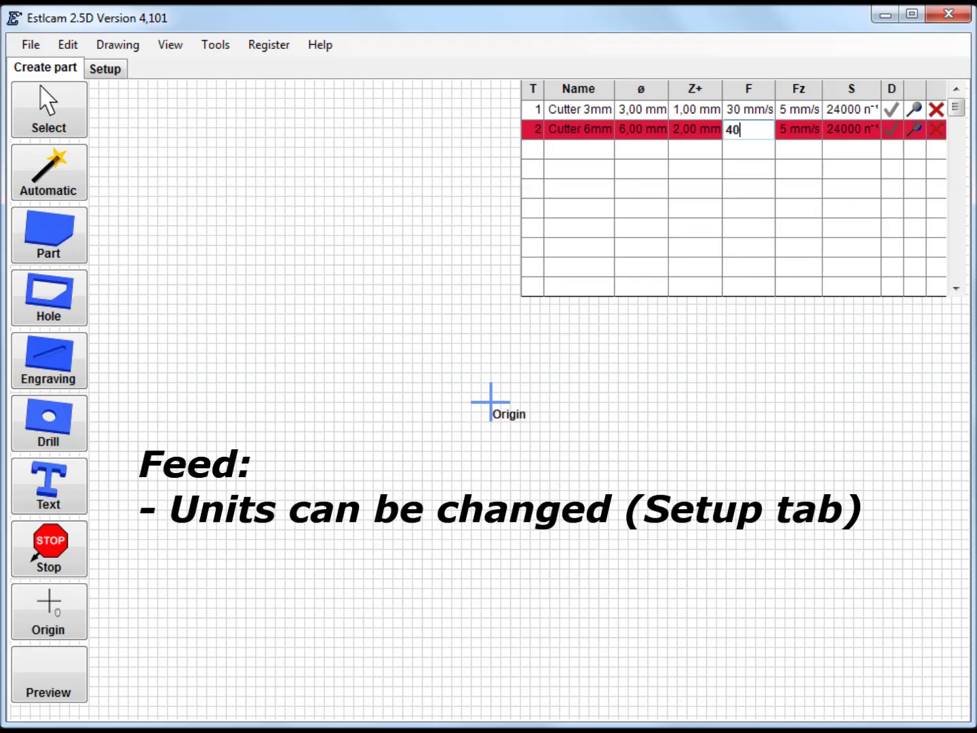
key(Tab)
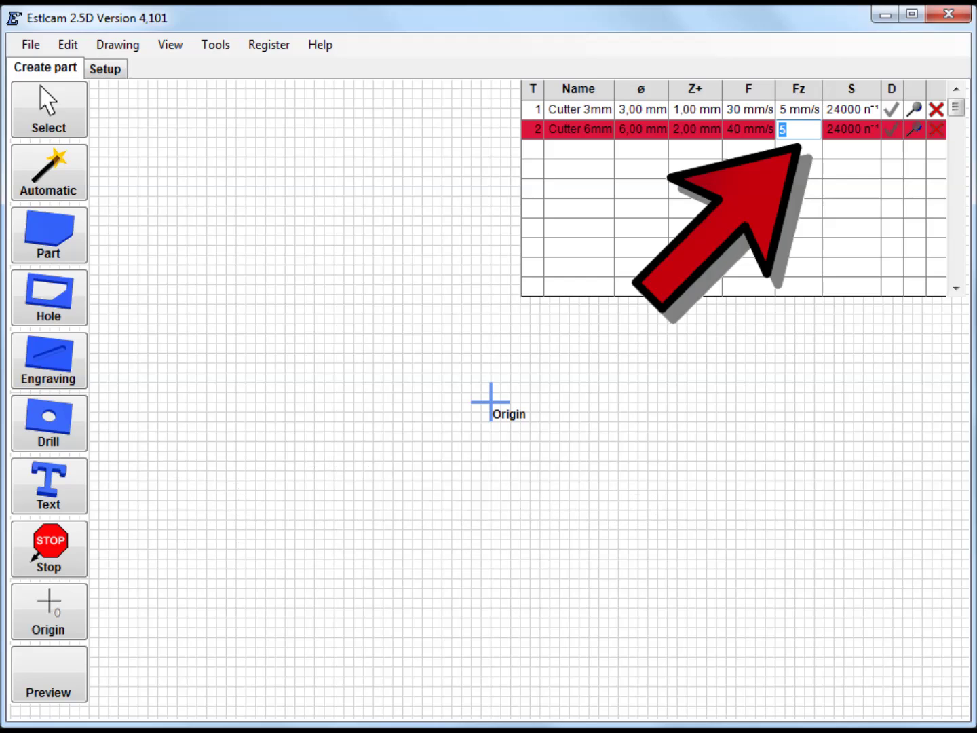
key(Tab)
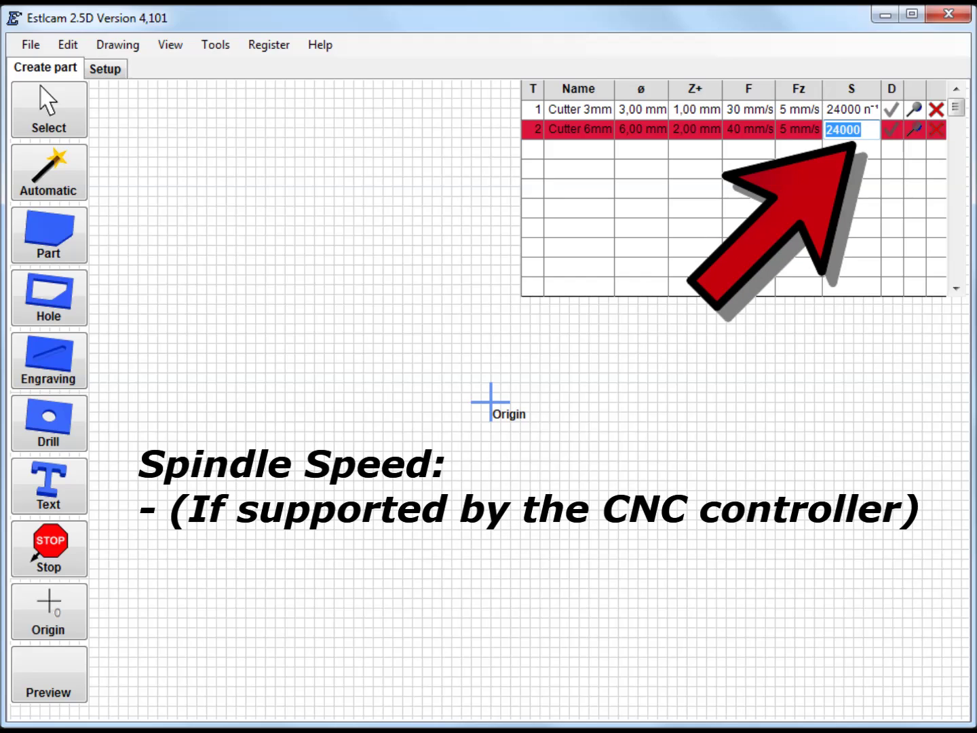
text(20000)
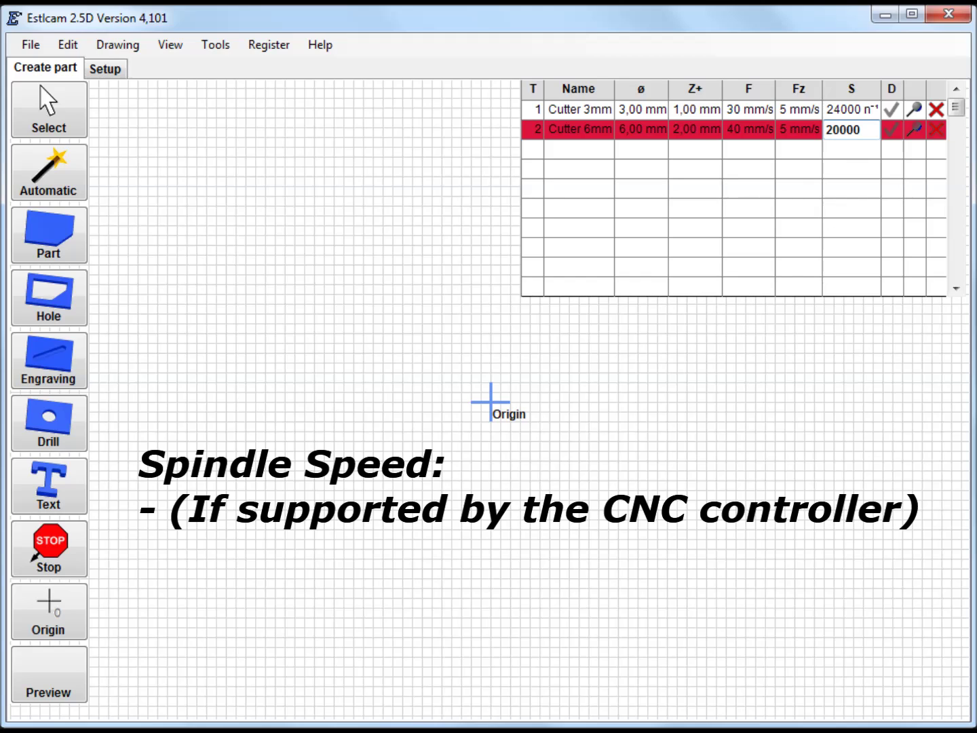
- Open the drawing Example1.dxf from the Downloads (I:) drive
key(alt+f)
key(Return)
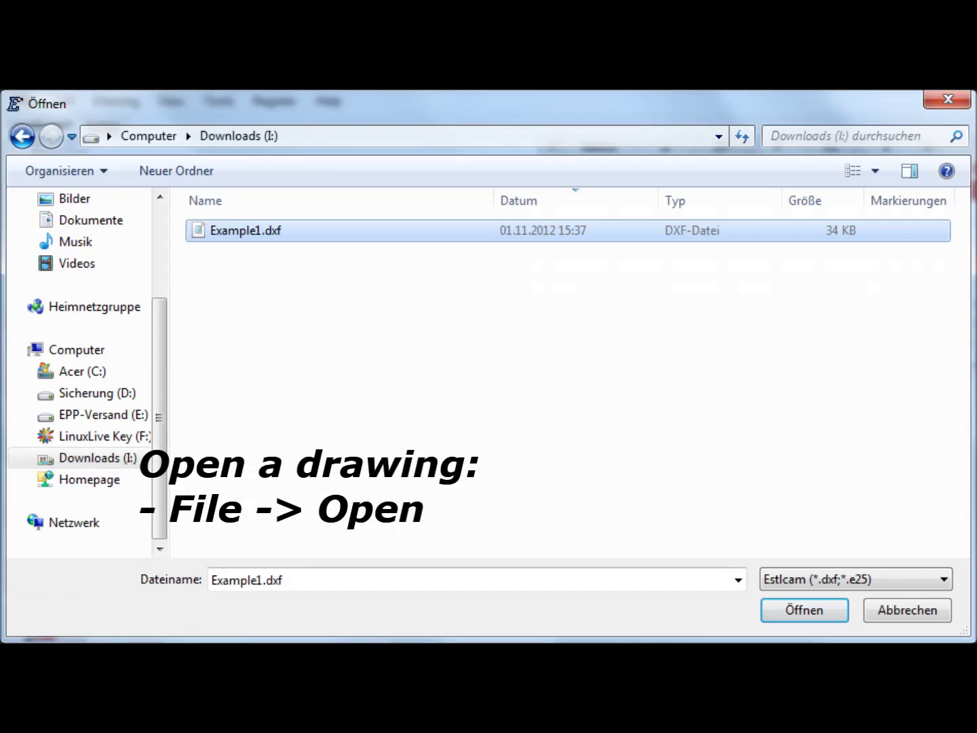
key(Return)
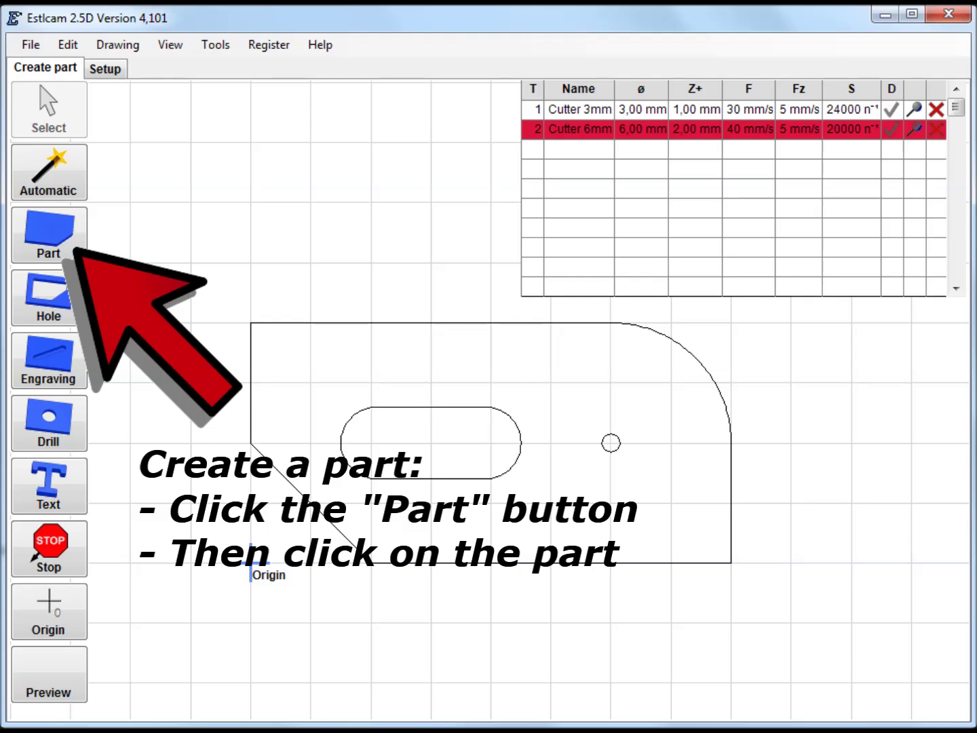
- Create an automatic part toolpath around the outer contour and a hole toolpath inside the slot, using Cutter 6mm
click(49, 234)
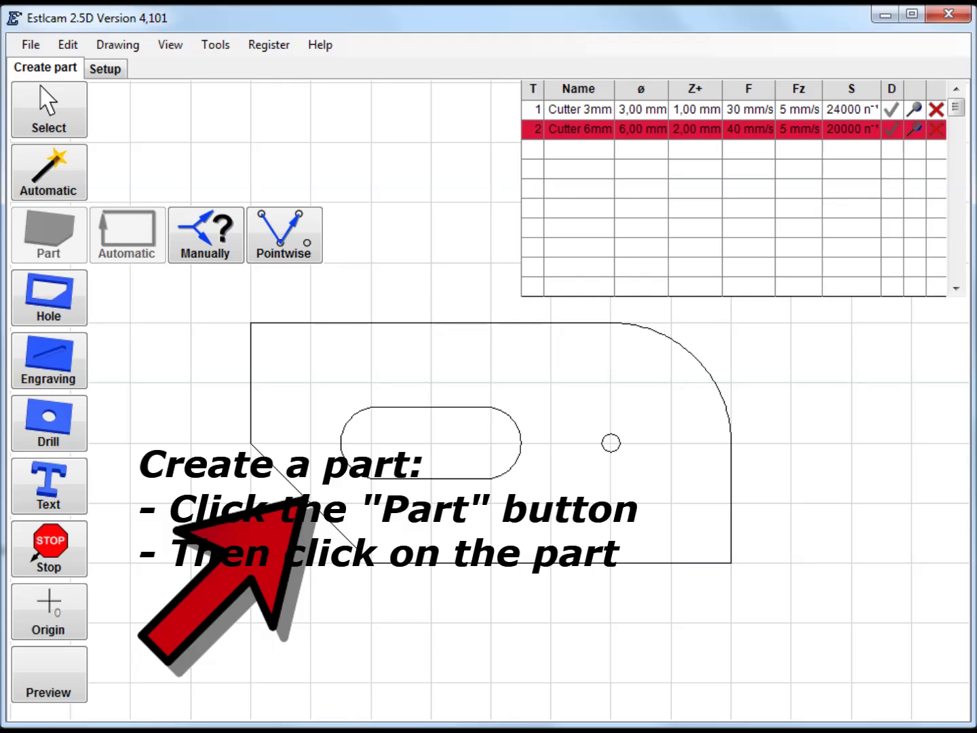
click(305, 499)
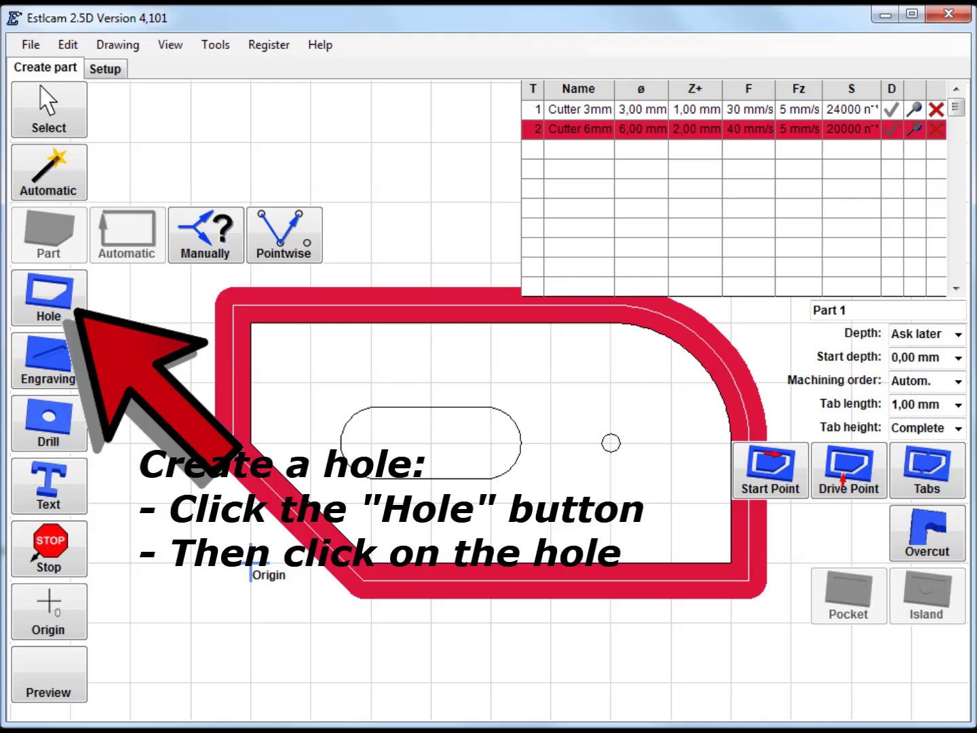
click(48, 296)
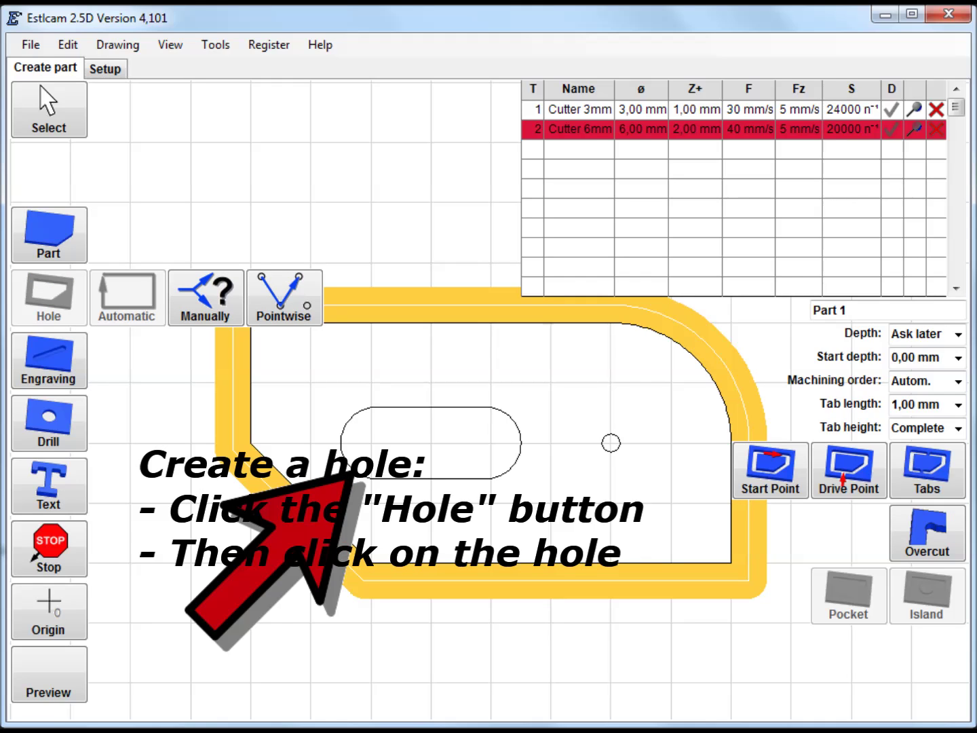
click(350, 472)
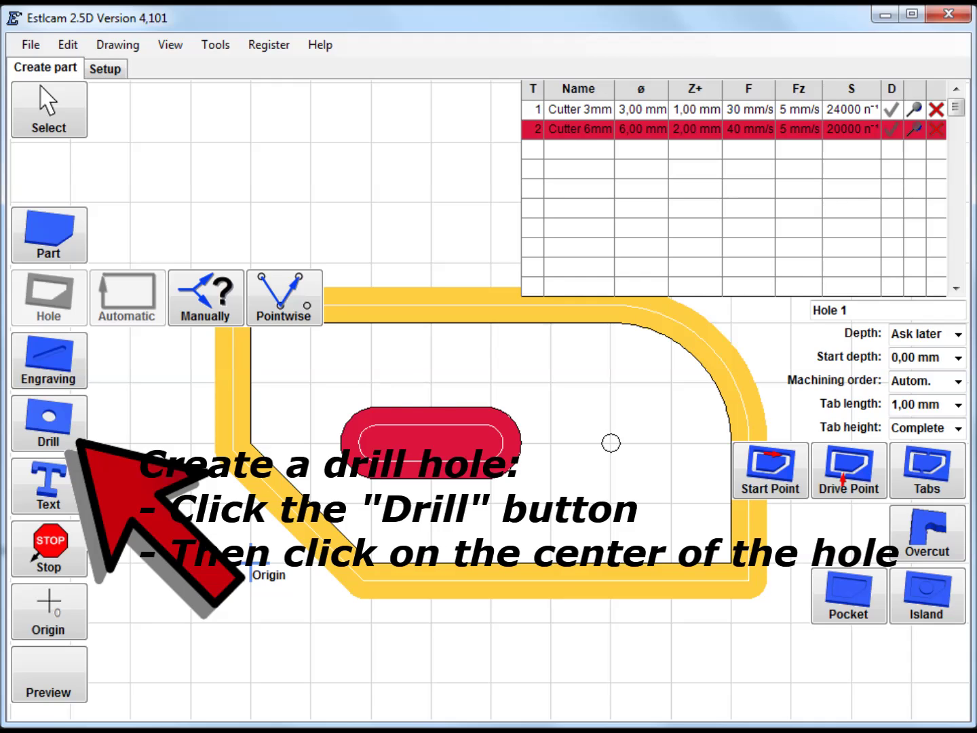
- Create a drill hole at the centre of the small circle and switch its tool to Cutter 3mm
click(48, 422)
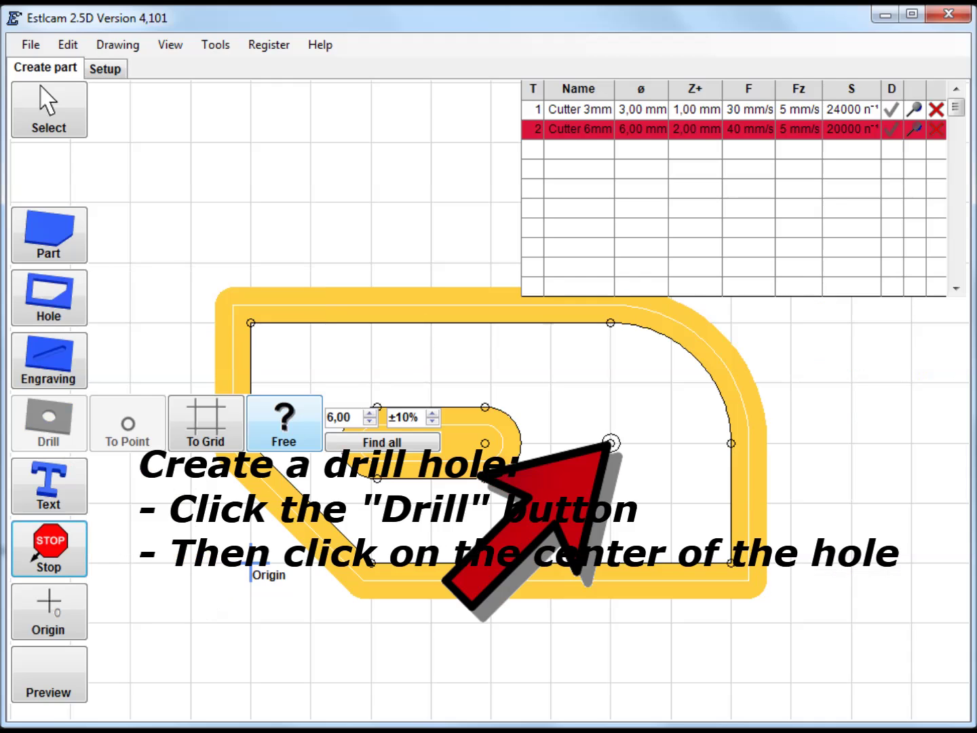
click(610, 443)
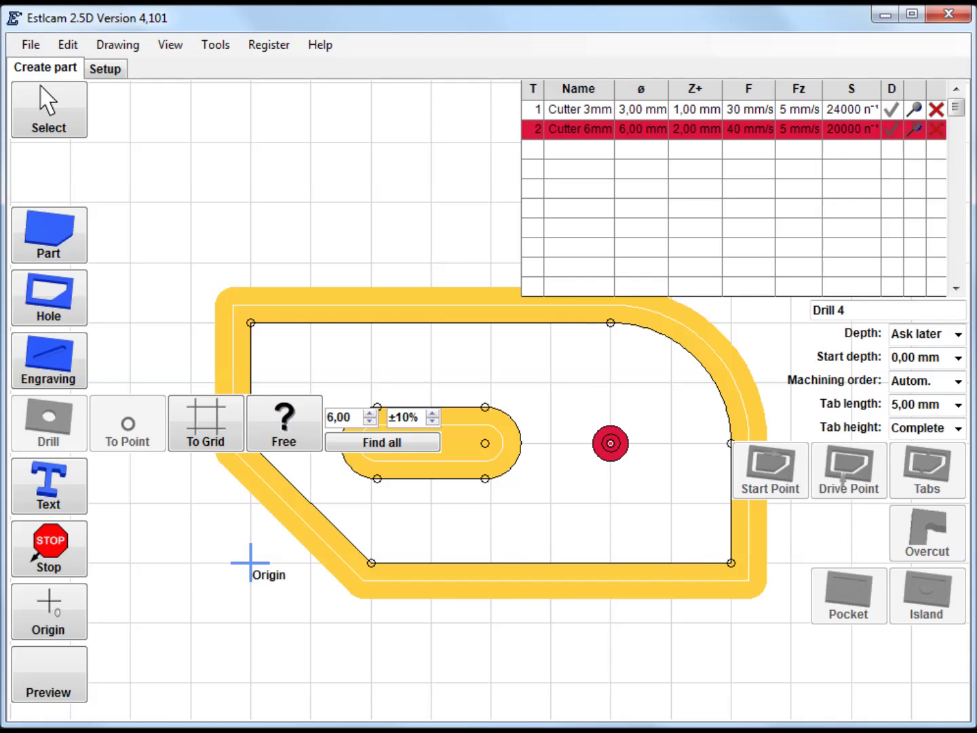
scroll(491, 404, up, 5)
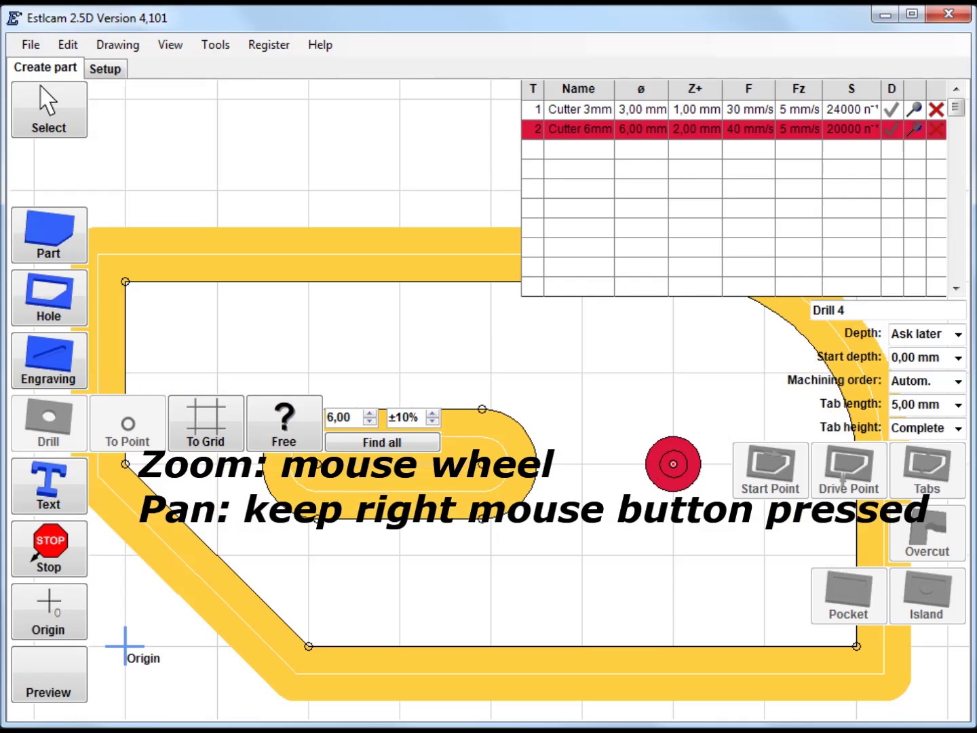
scroll(490, 402, up, 5)
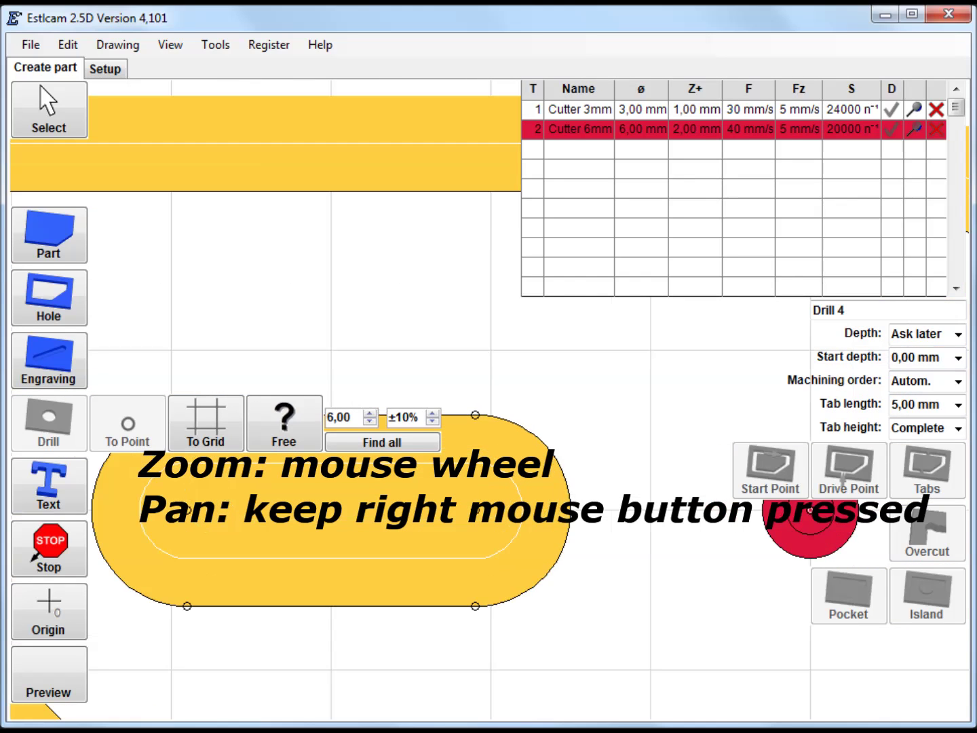
right_drag(490, 402, 206, 401)
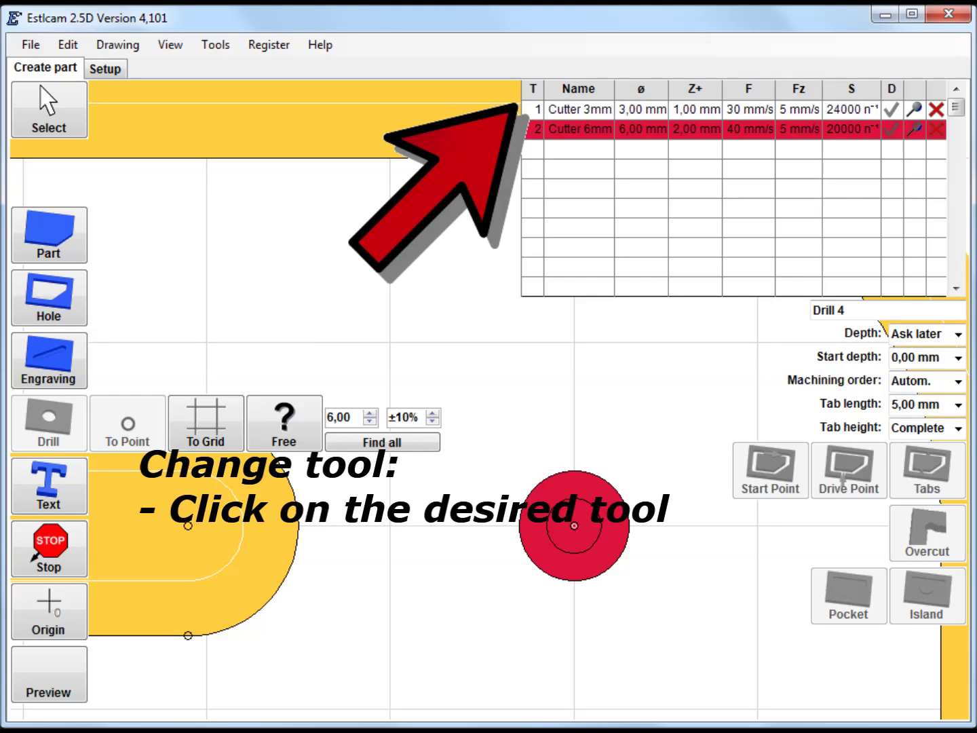
click(578, 109)
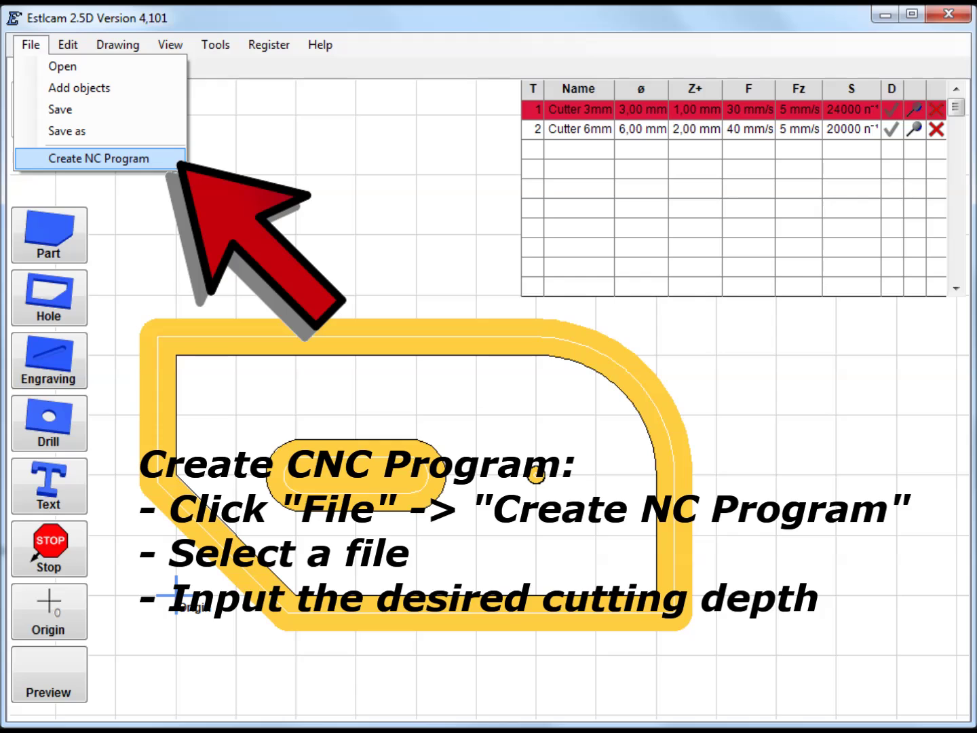
- Create the NC program as Example1.nc with a cutting depth of 10 mm
click(179, 164)
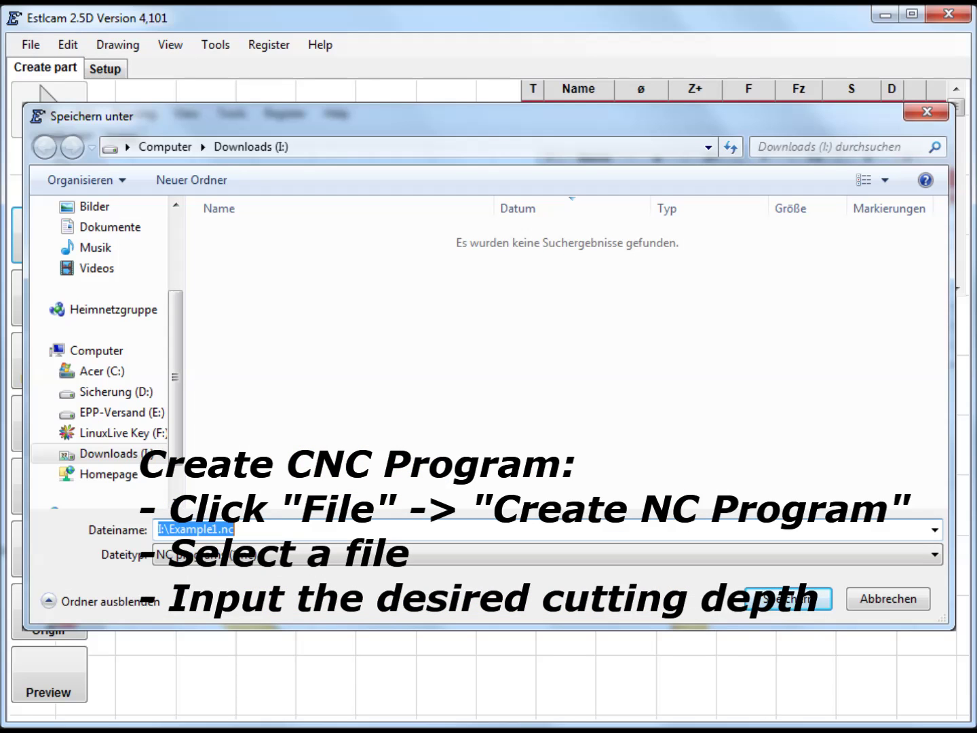
key(Return)
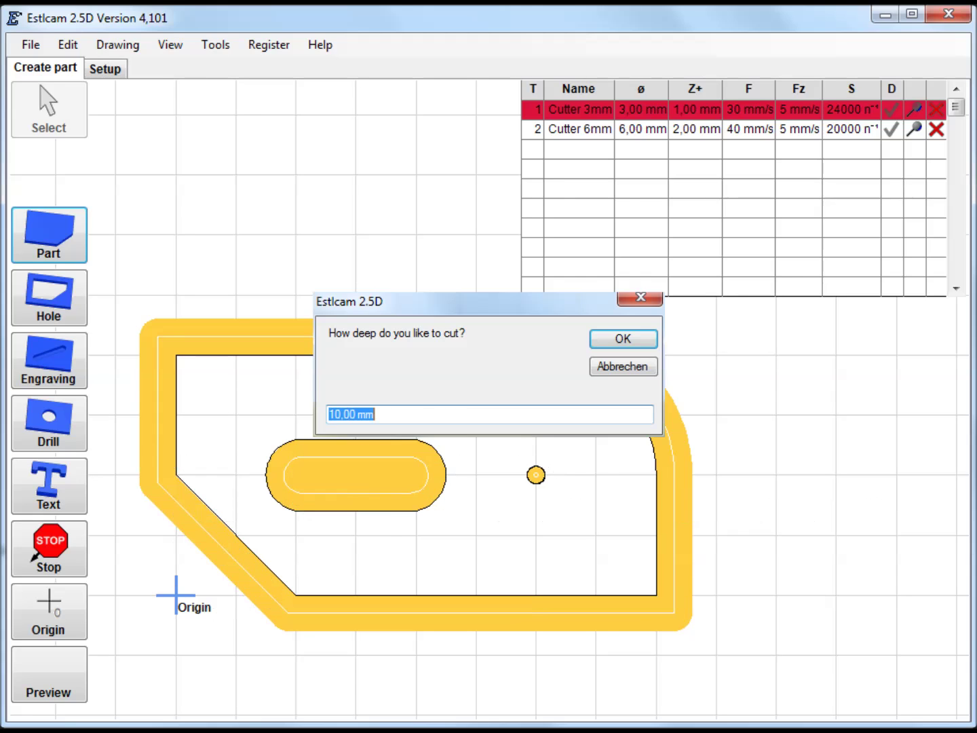
key(Return)
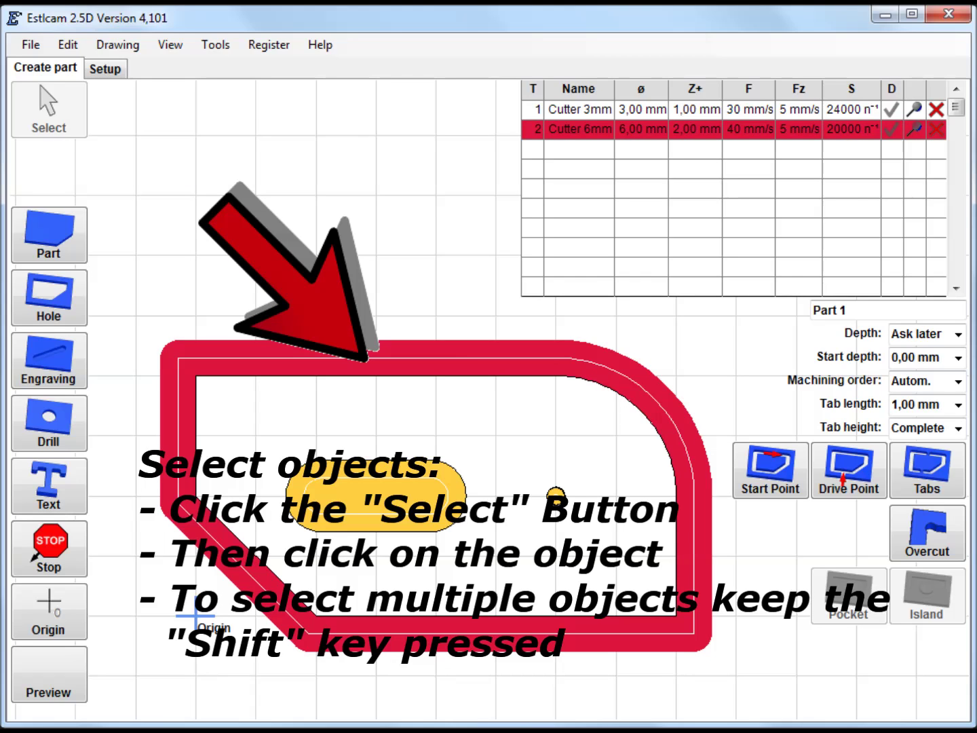
- Add the slot and the drill hole to the selected outer part, assign Cutter 3mm to all three, and clear the selection
click(382, 475)
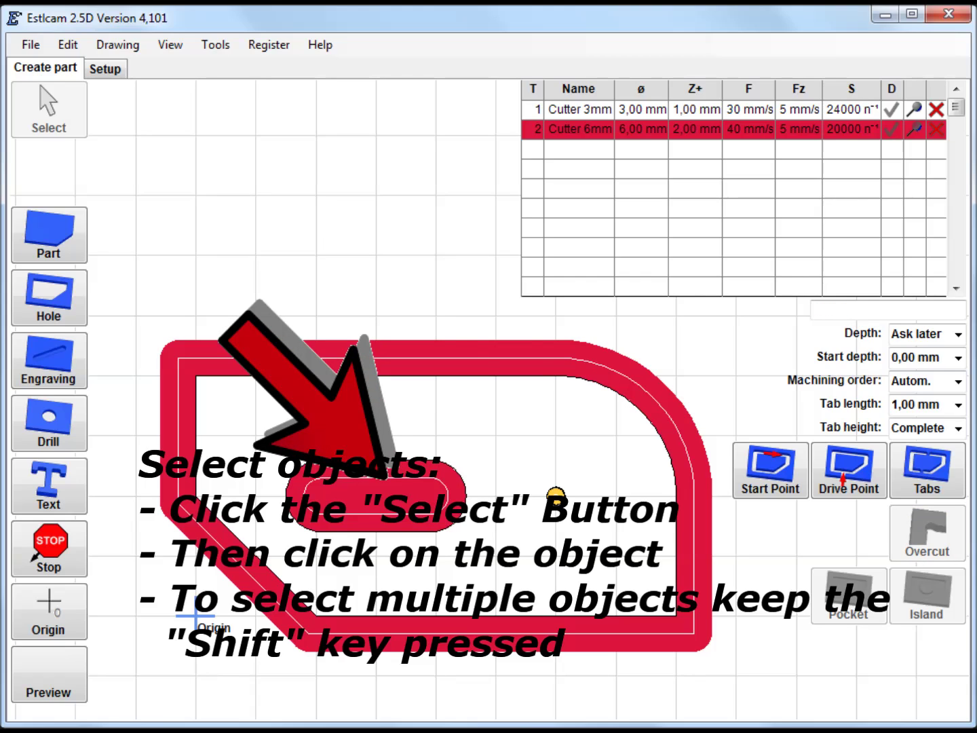
click(555, 493)
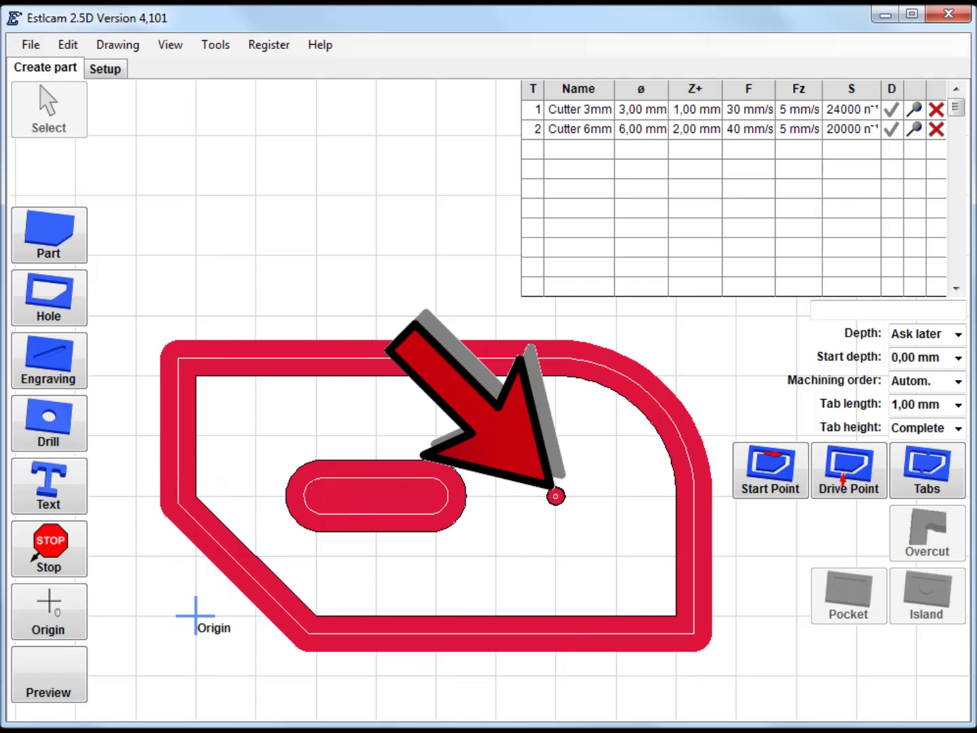
click(533, 110)
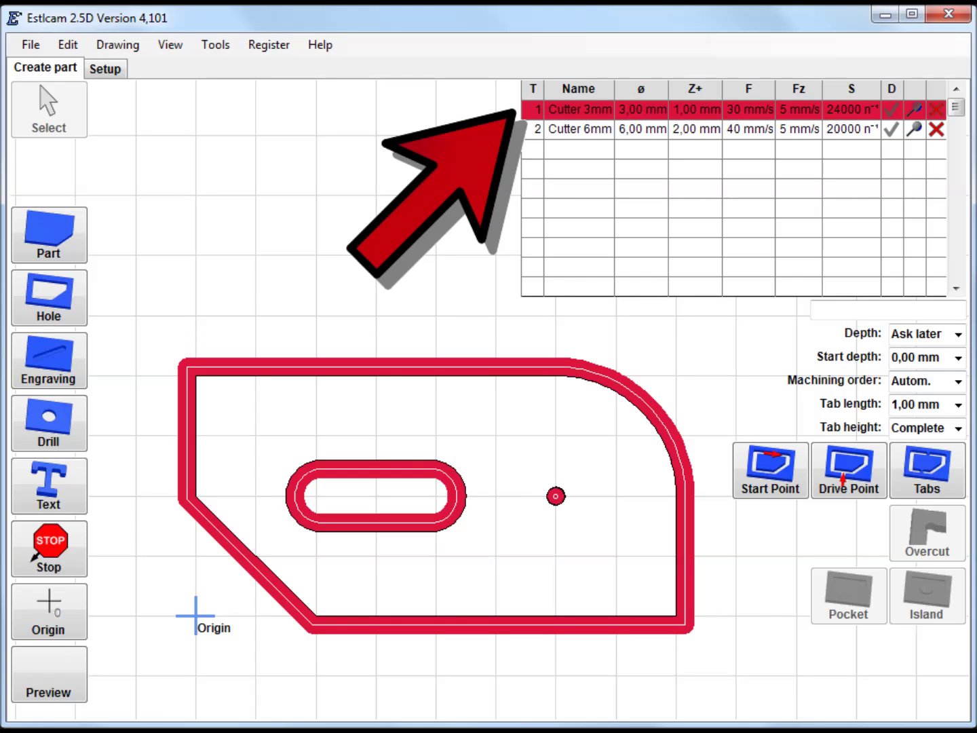
key(Escape)
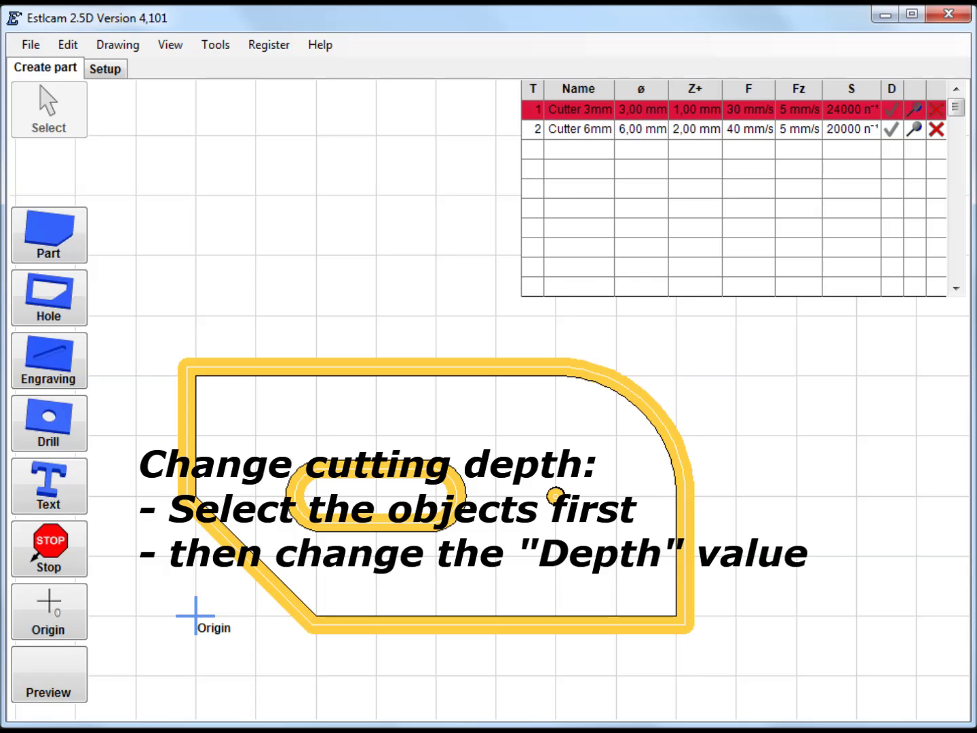
- Set the cutting depth of the outer part and the drill hole to 10 mm, leaving nothing selected
click(684, 496)
click(556, 496)
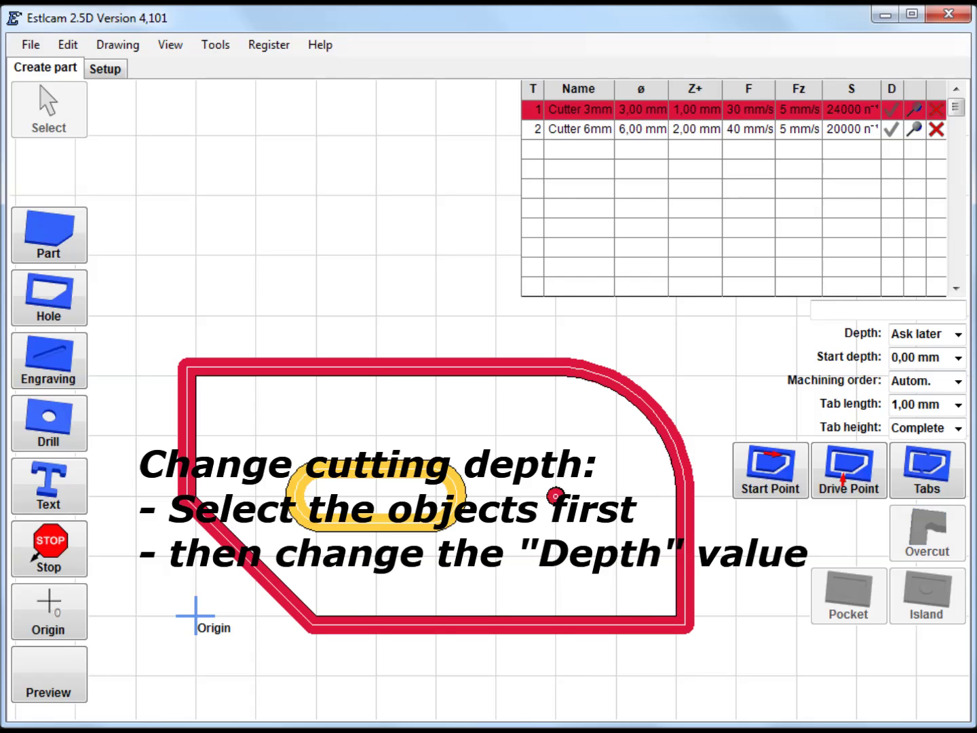
click(919, 334)
text(10)
key(Return)
key(Escape)
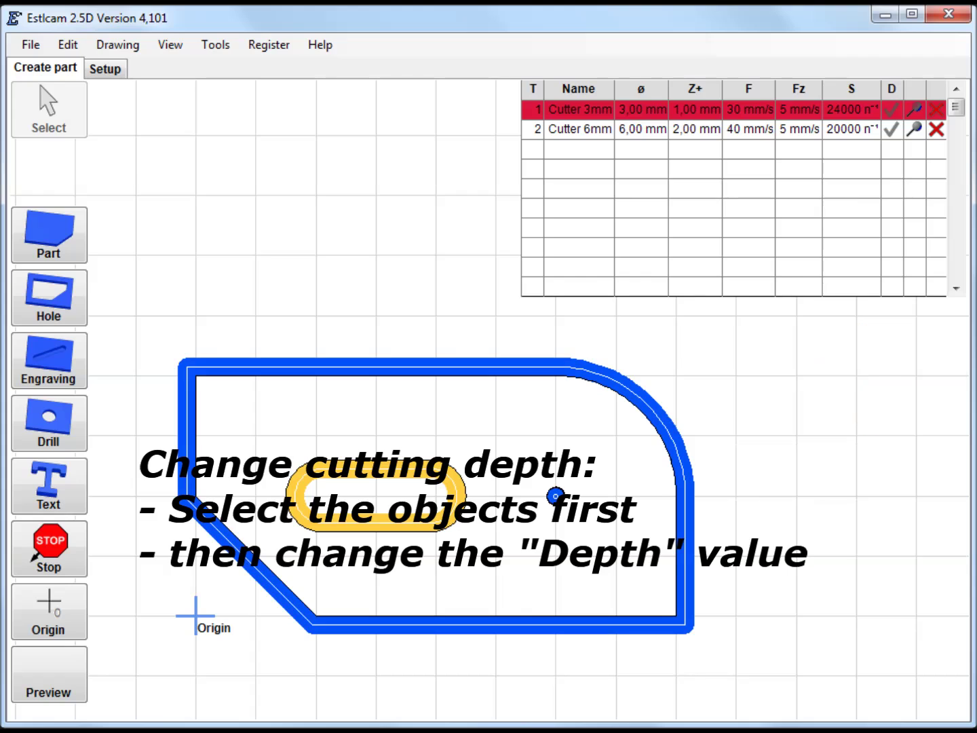
- Set the slot's cutting depth to 5 mm and machine it as a pocket
click(456, 496)
click(919, 334)
text(5)
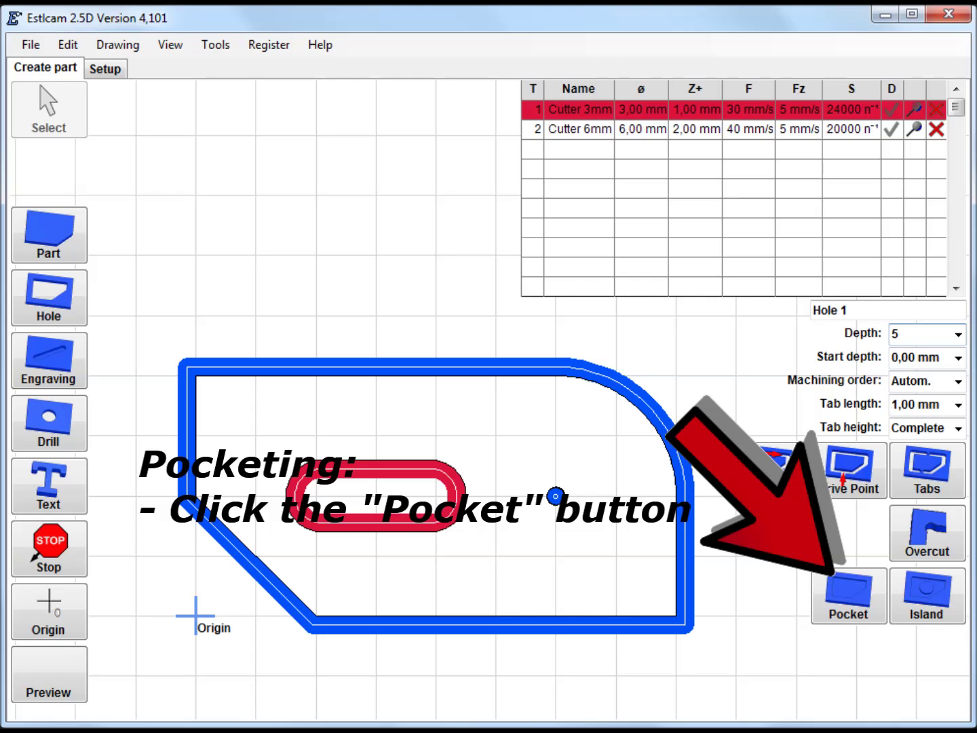
click(848, 595)
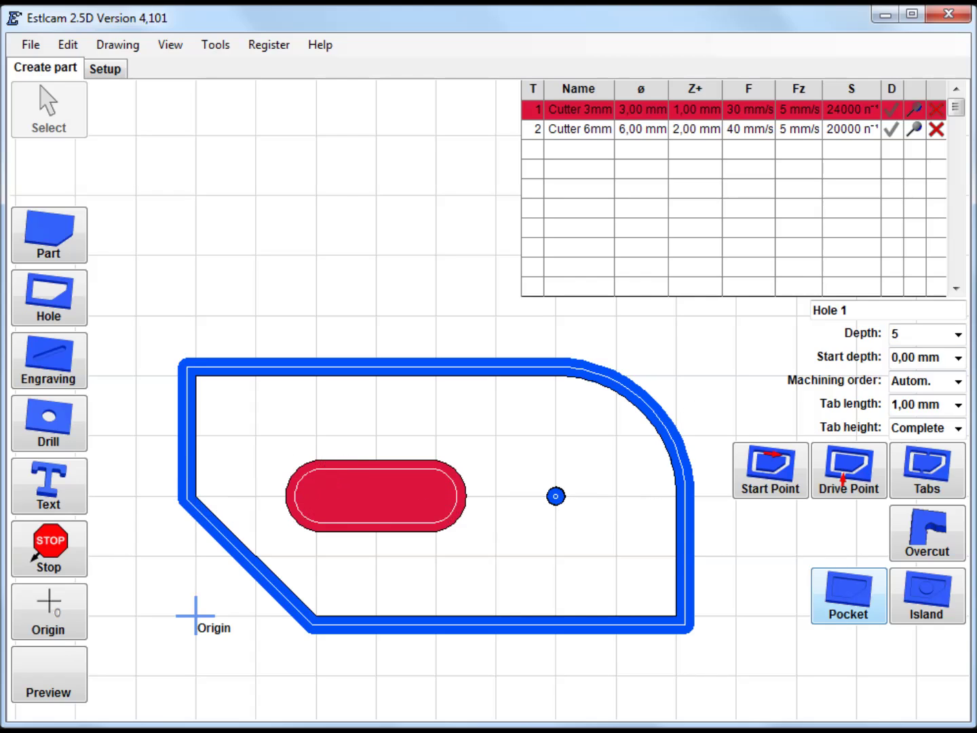
- Preview the toolpaths of the outer part, the pocketed slot and the drill hole, and return to the drawing
click(48, 673)
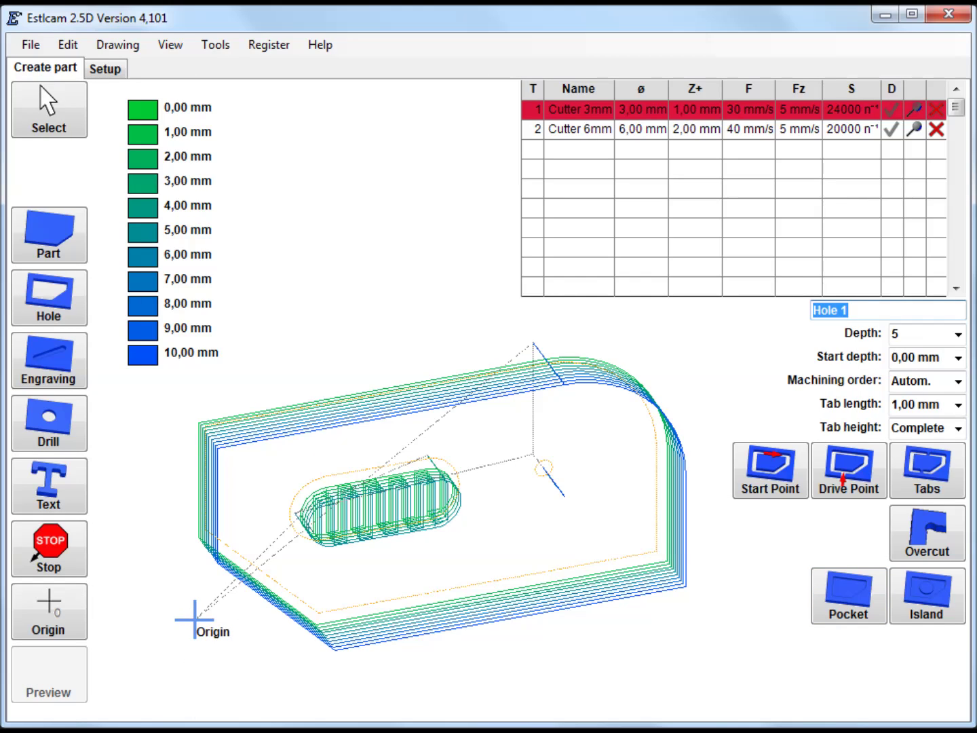
click(48, 110)
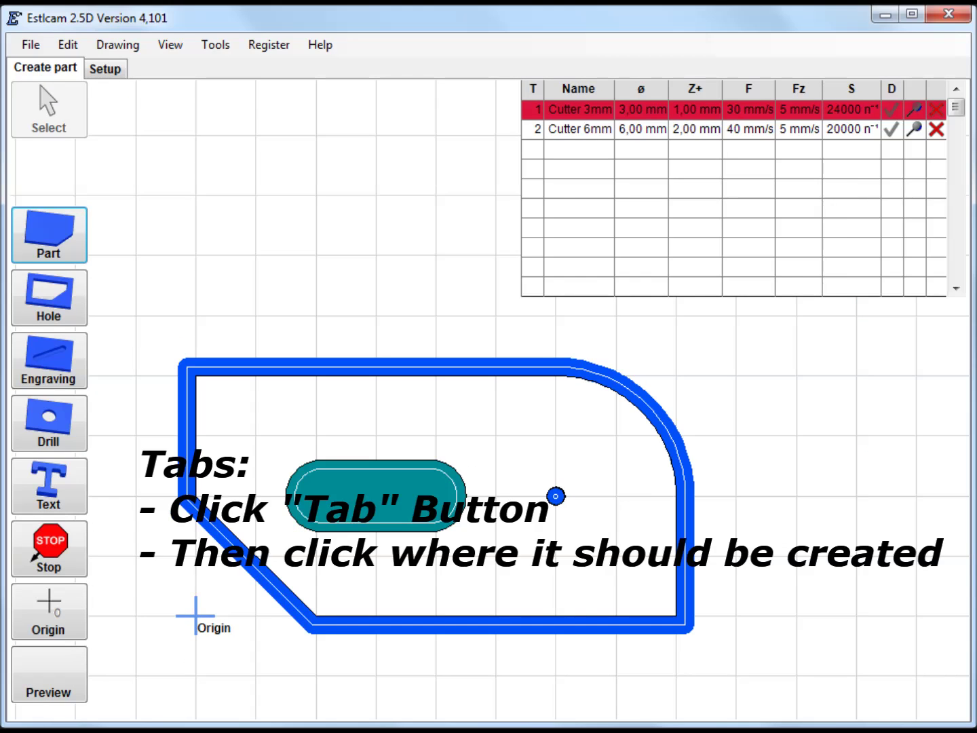
- Add tabs to the outer part, with a tab length of 5 mm and a tab height of 3 mm
click(555, 496)
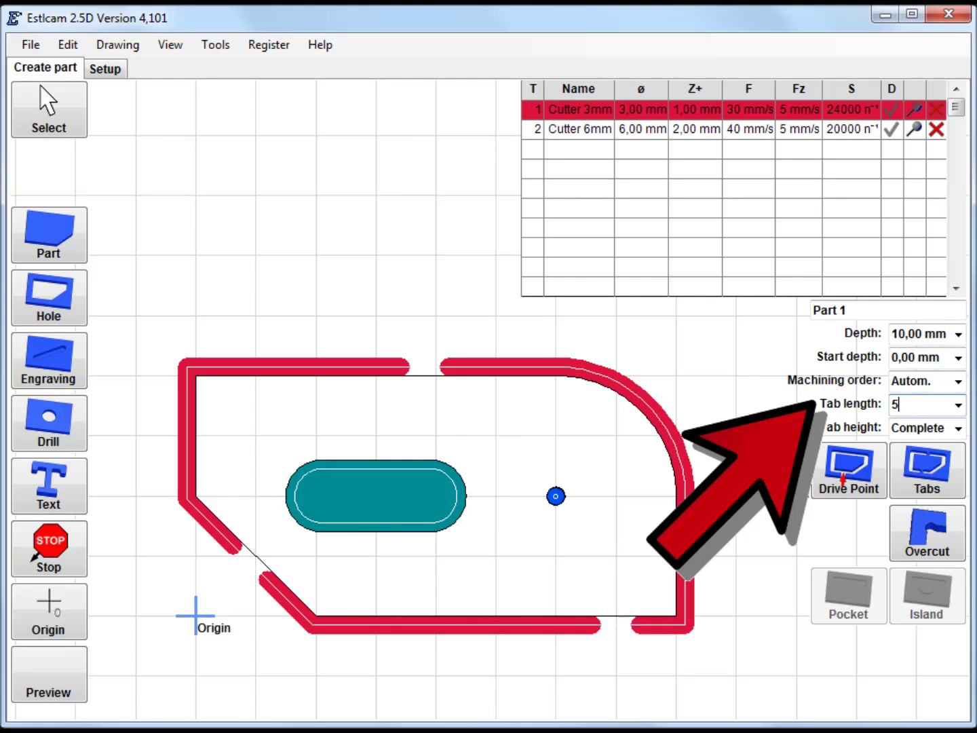
key(Tab)
text(3)
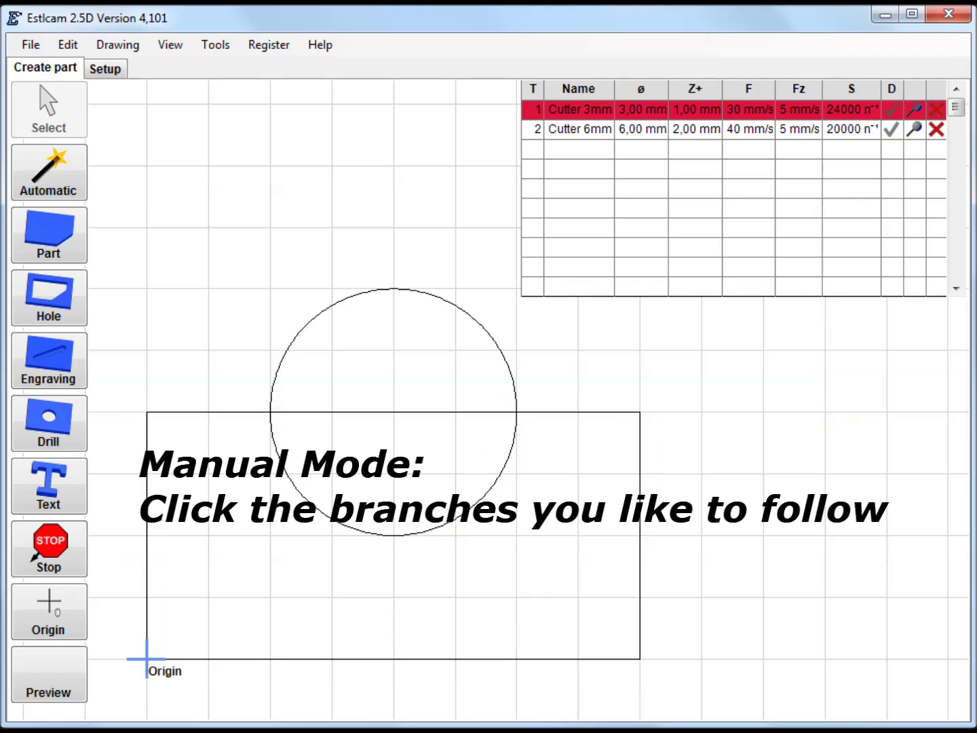
- Create a part in manual mode, following the branches along the circle's lower arc and around the outside of the rectangle
click(73, 251)
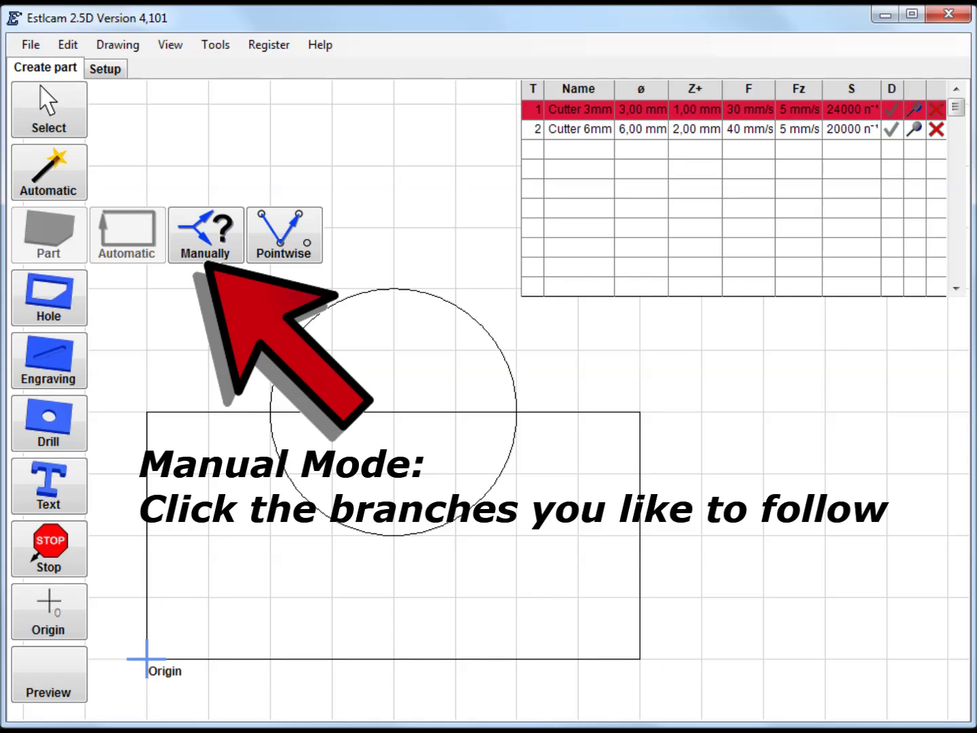
click(207, 255)
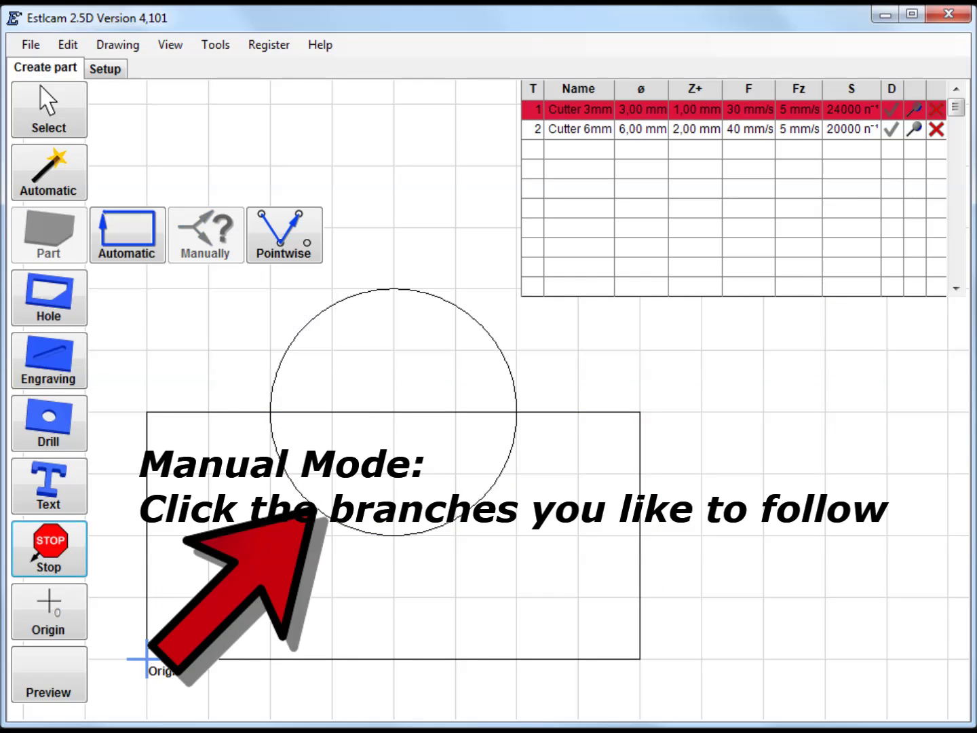
click(317, 510)
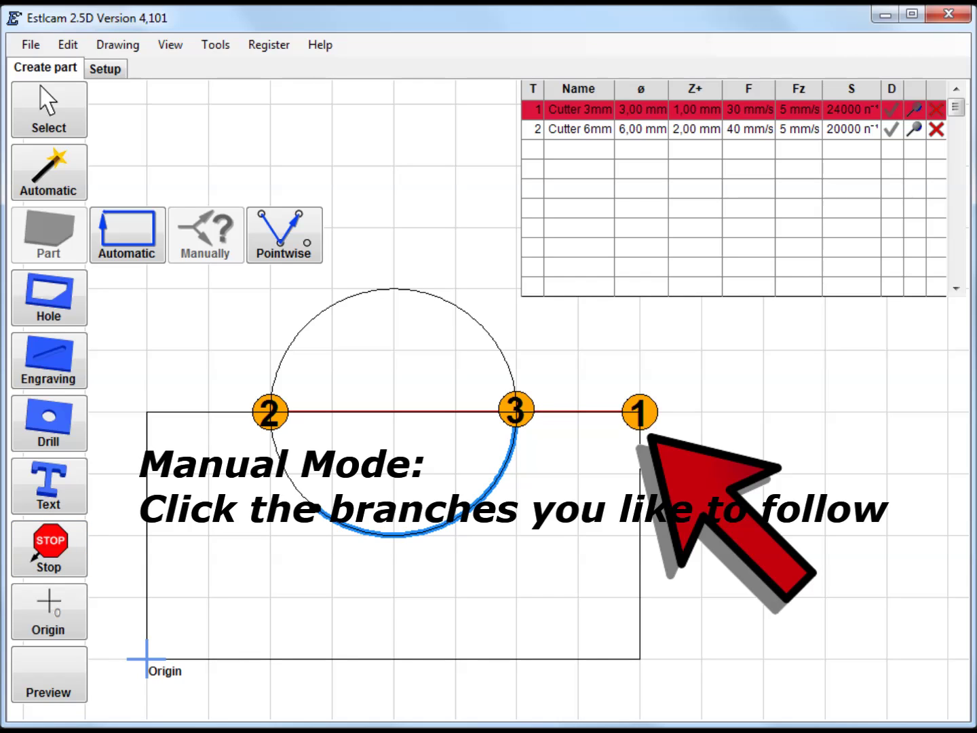
click(639, 412)
scroll(270, 411, up, 5)
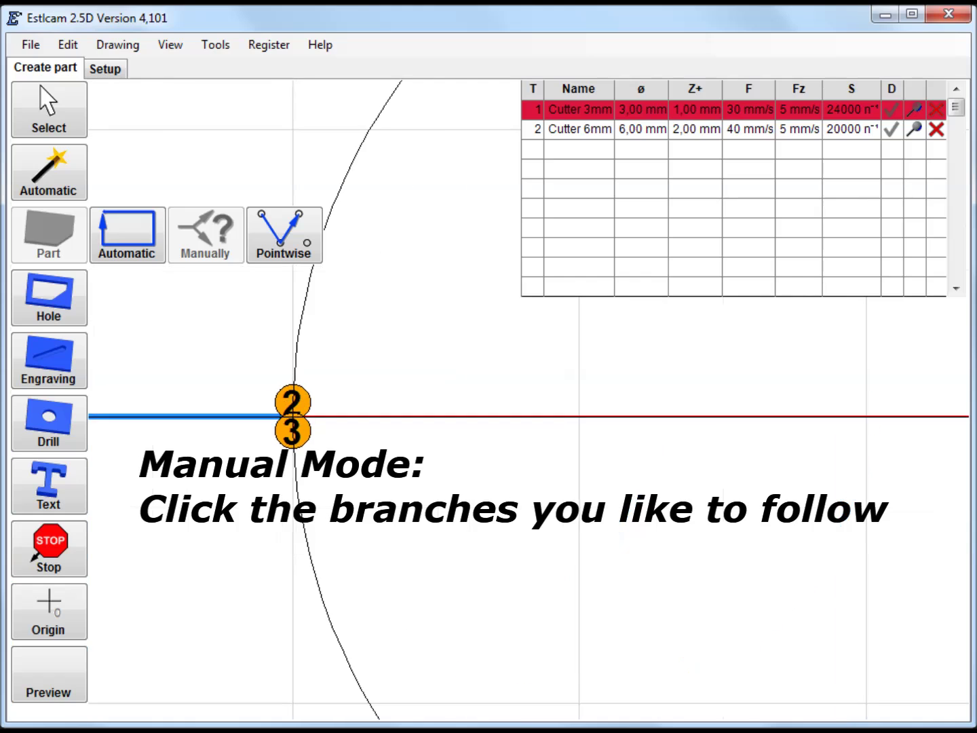
scroll(280, 412, up, 2)
click(341, 449)
scroll(280, 412, down, 7)
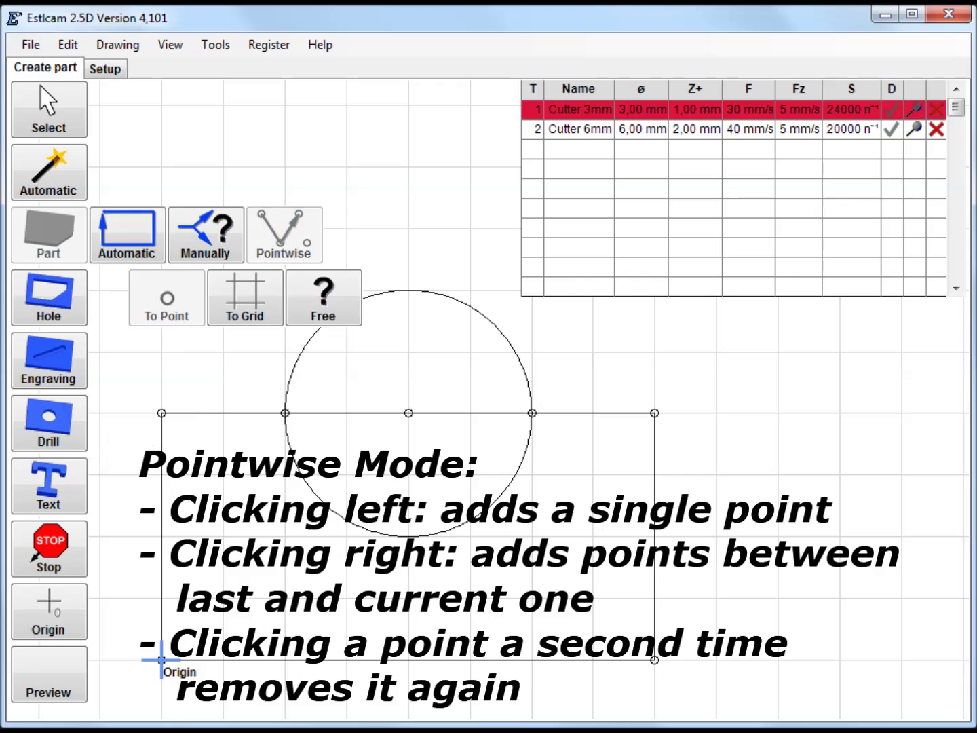
- Trace a pointwise part contour from the rectangle's upper-left corner to the circle's left intersection and down along its lower arc
click(162, 413)
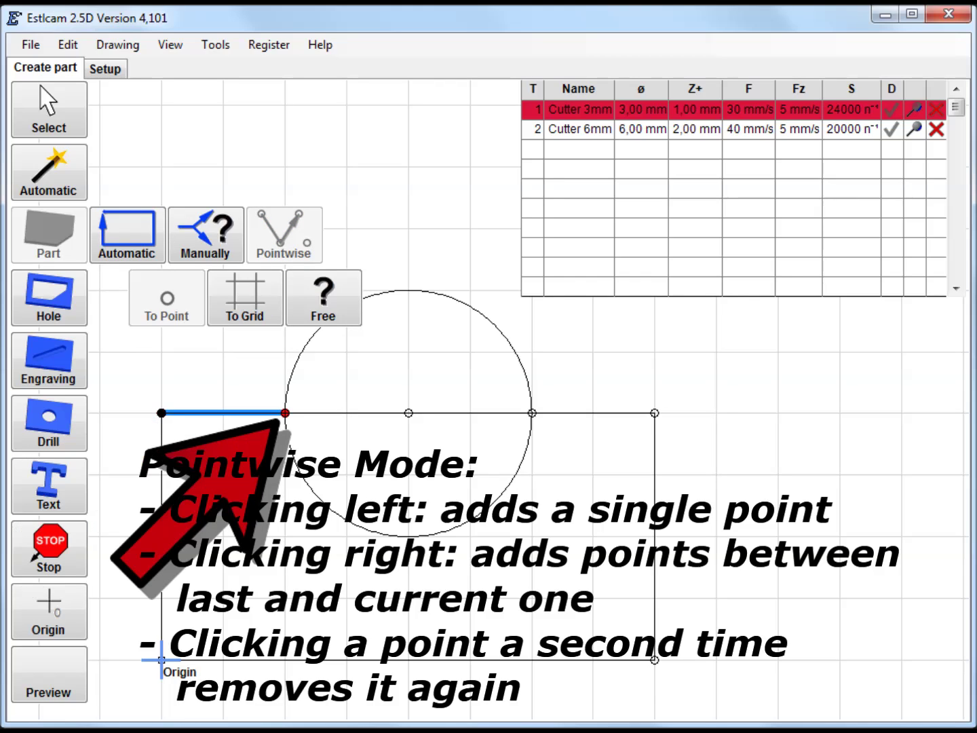
scroll(288, 408, up, 3)
scroll(292, 404, up, 2)
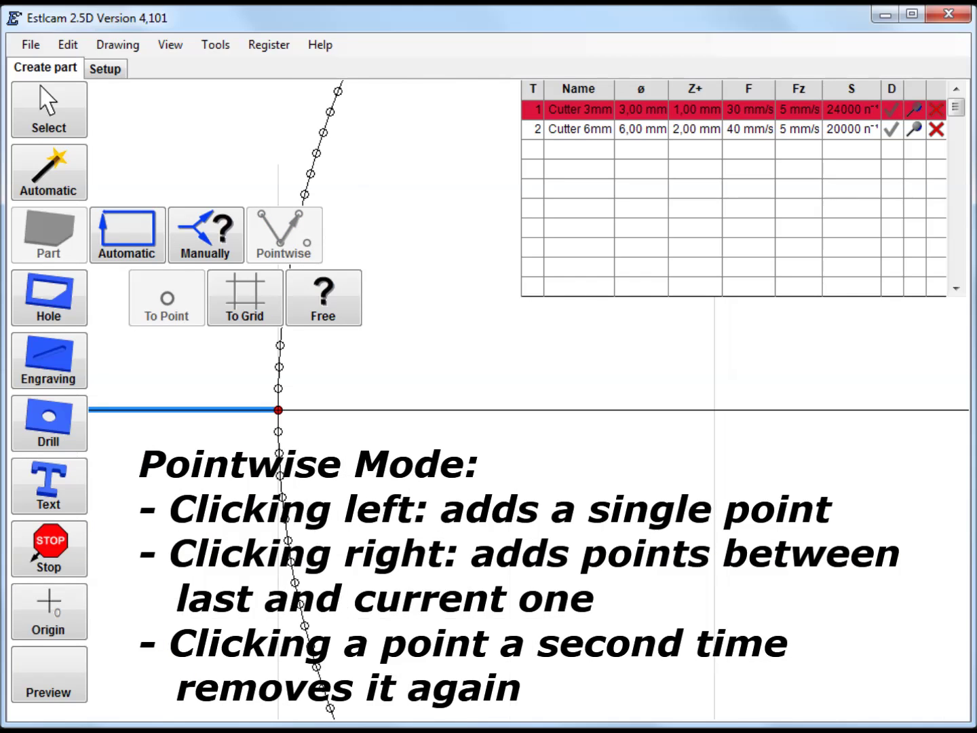
click(278, 431)
click(278, 452)
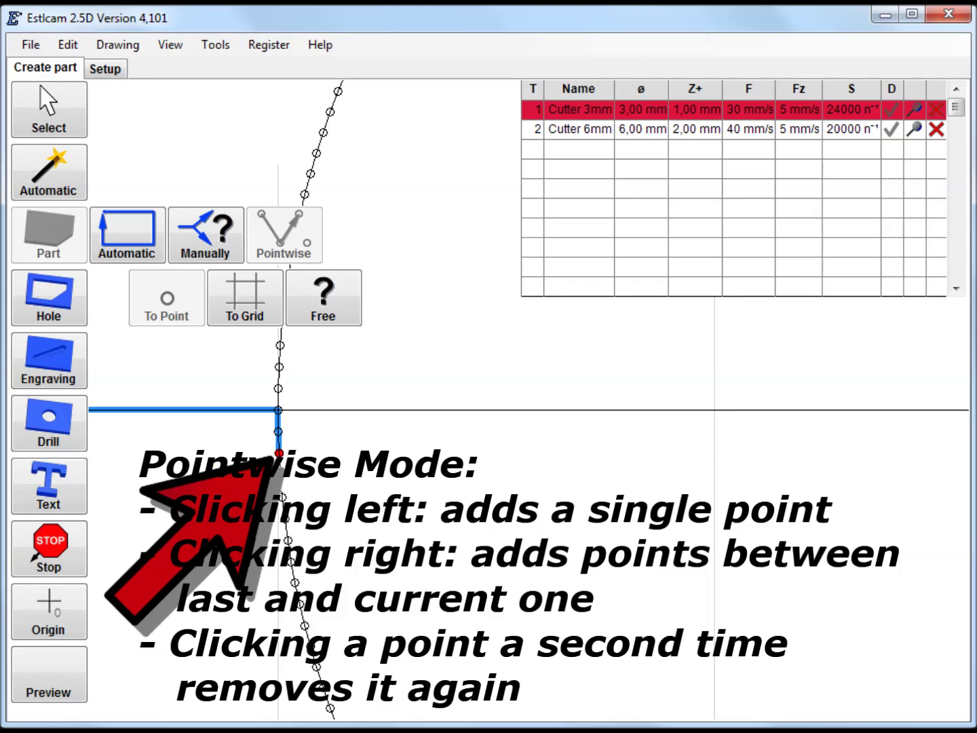
click(280, 475)
right_click(316, 667)
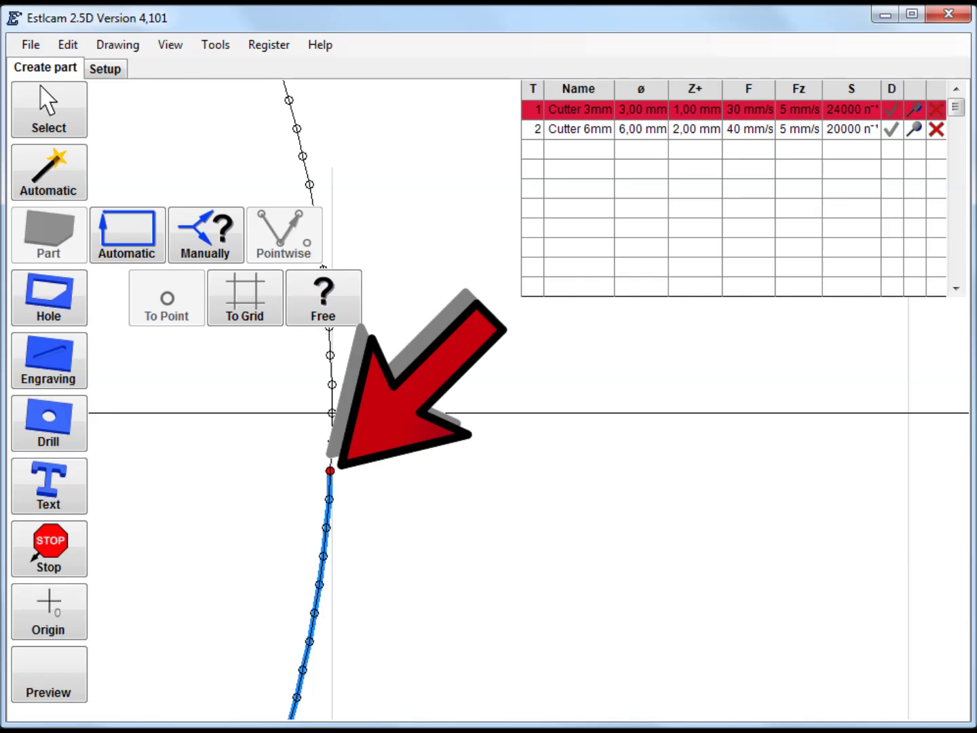
- Continue the pointwise contour up to the circle's right intersection and close it around the rectangle's right and lower corners
click(332, 441)
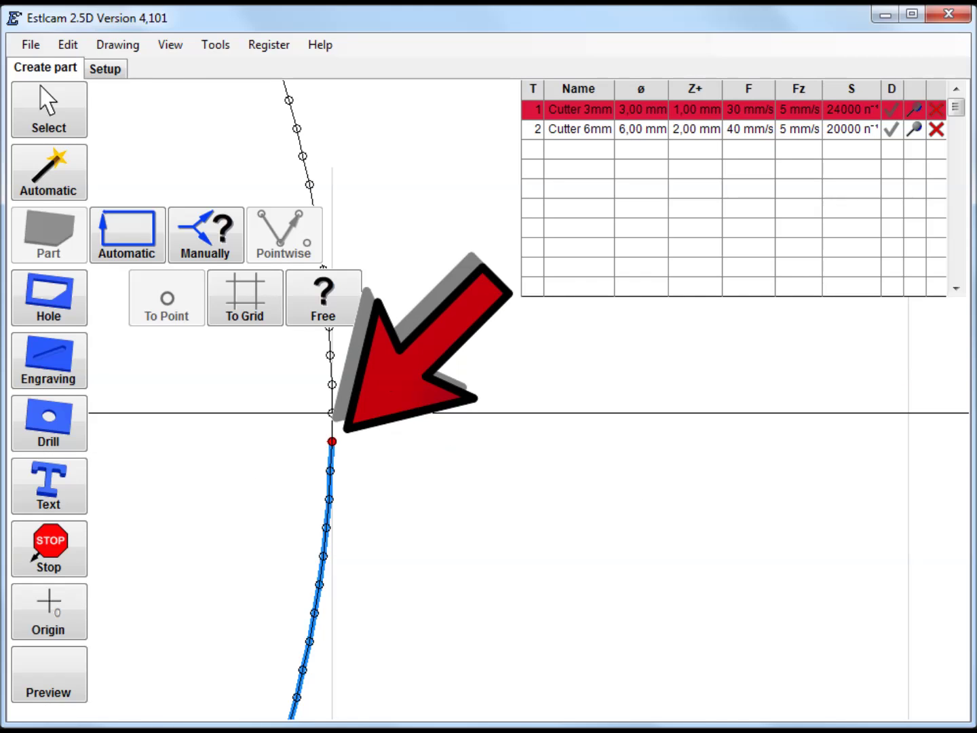
click(332, 413)
scroll(488, 402, down, 8)
click(631, 404)
scroll(489, 401, down, 2)
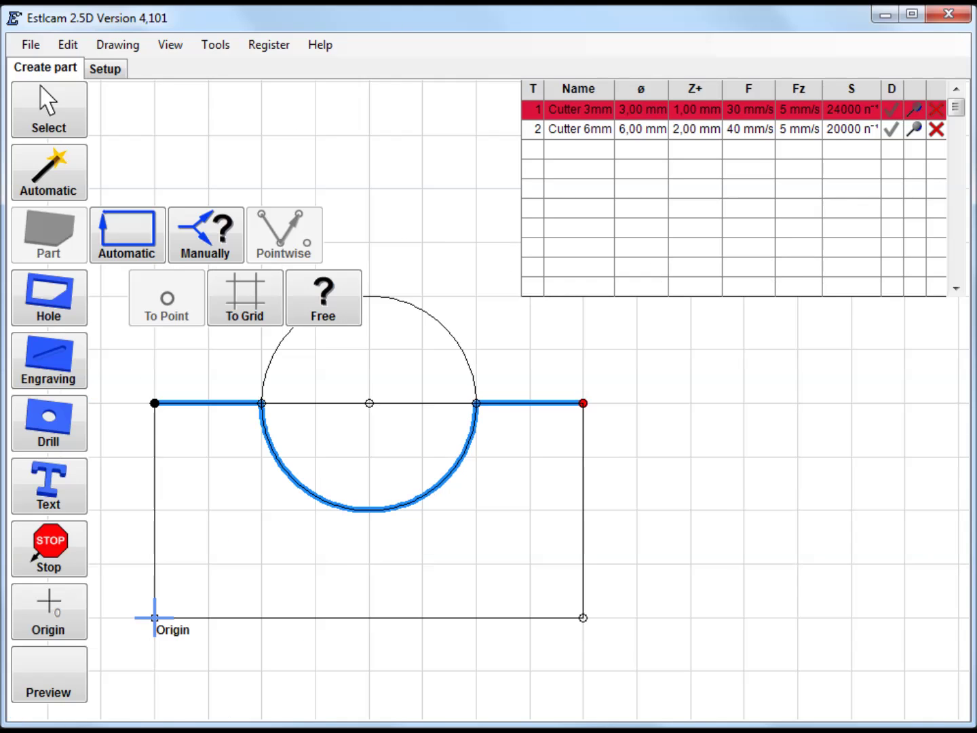
click(583, 617)
click(155, 403)
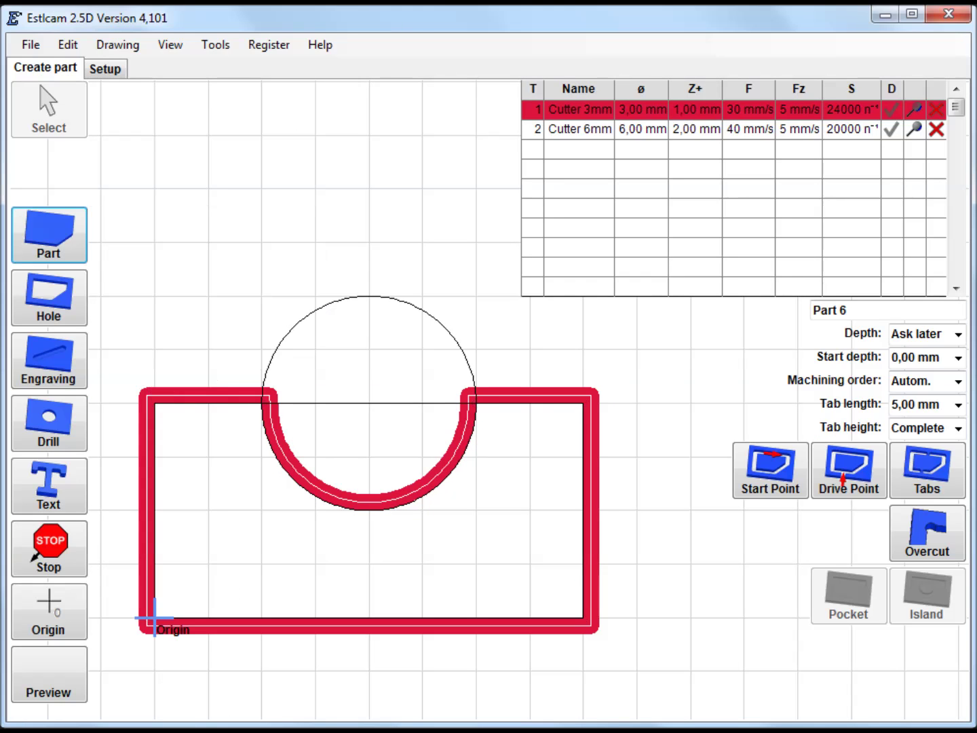